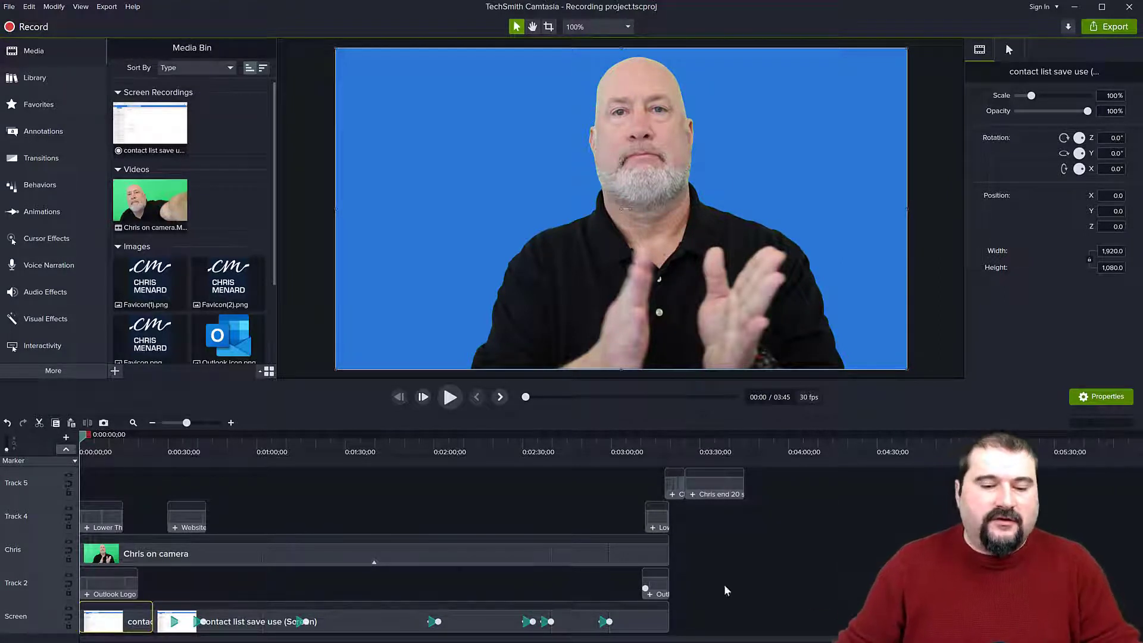
Toggle the speaker clip's Remove a Color off and back on, then play the project from the start
{"action": "scroll", "coordinate": [401, 589], "scroll_direction": "up", "scroll_amount": 3}
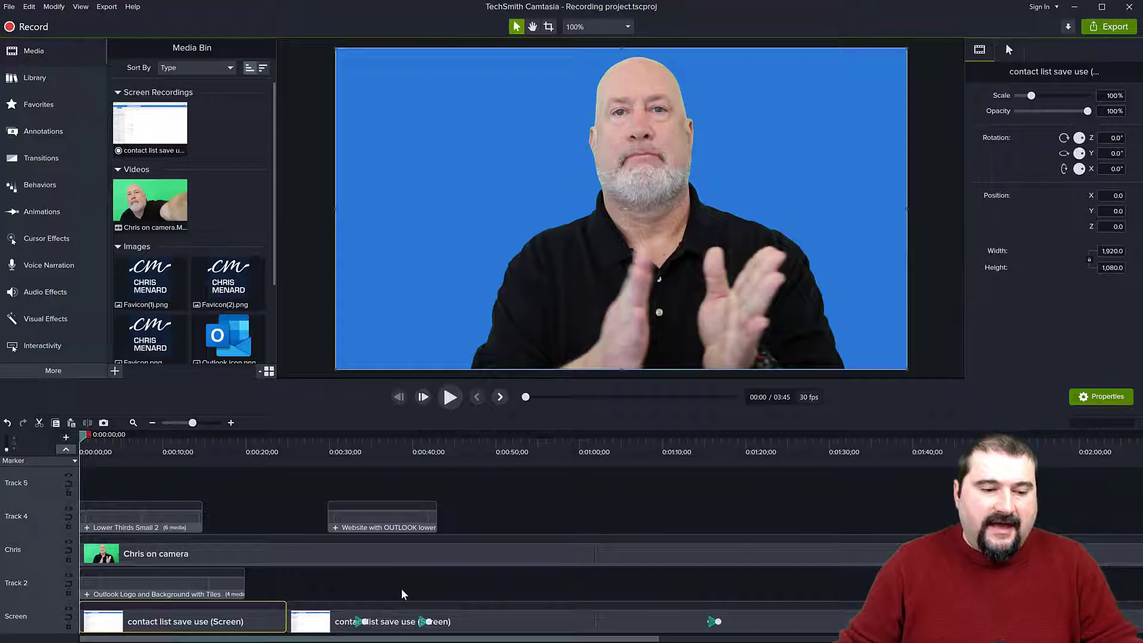
{"action": "scroll", "coordinate": [401, 588], "scroll_direction": "down", "scroll_amount": 1}
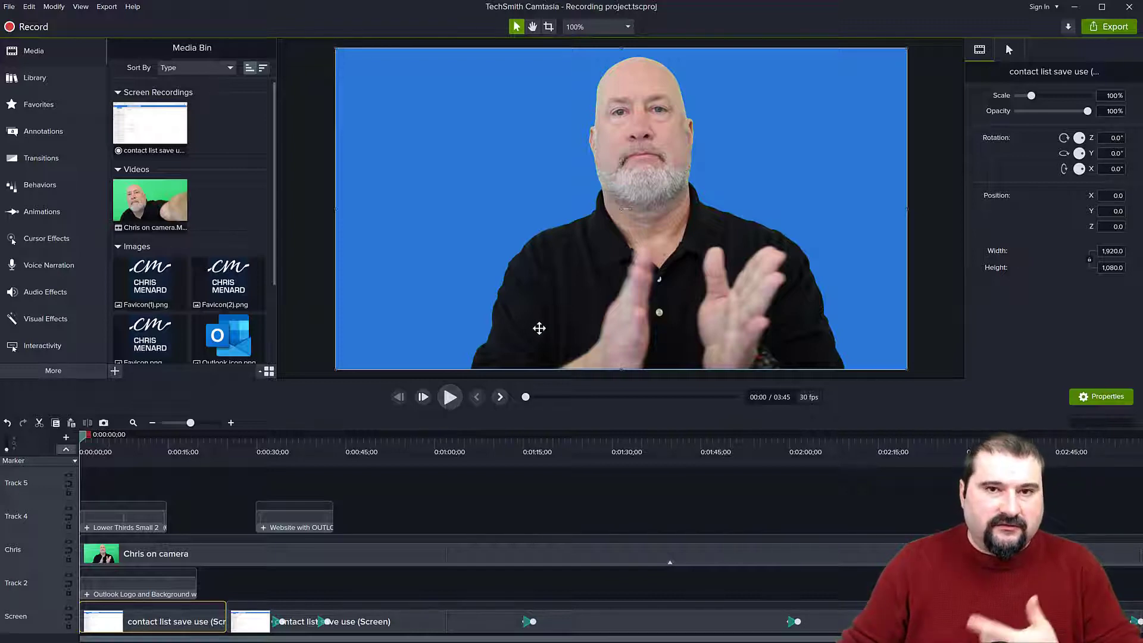
{"action": "left_click", "coordinate": [561, 322]}
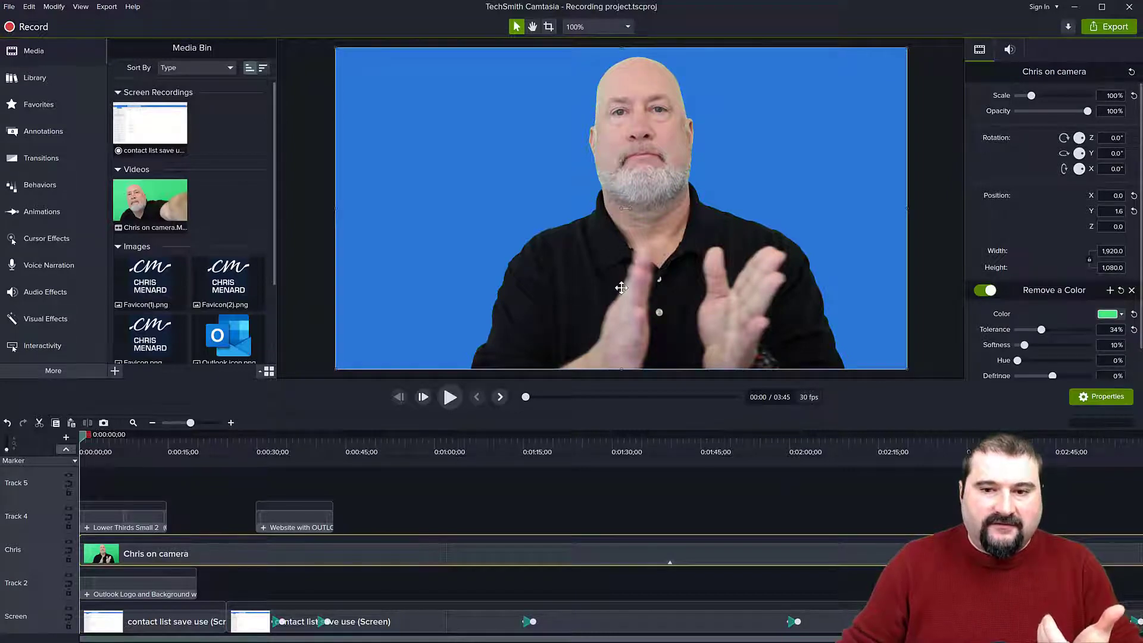
{"action": "left_click", "coordinate": [985, 291]}
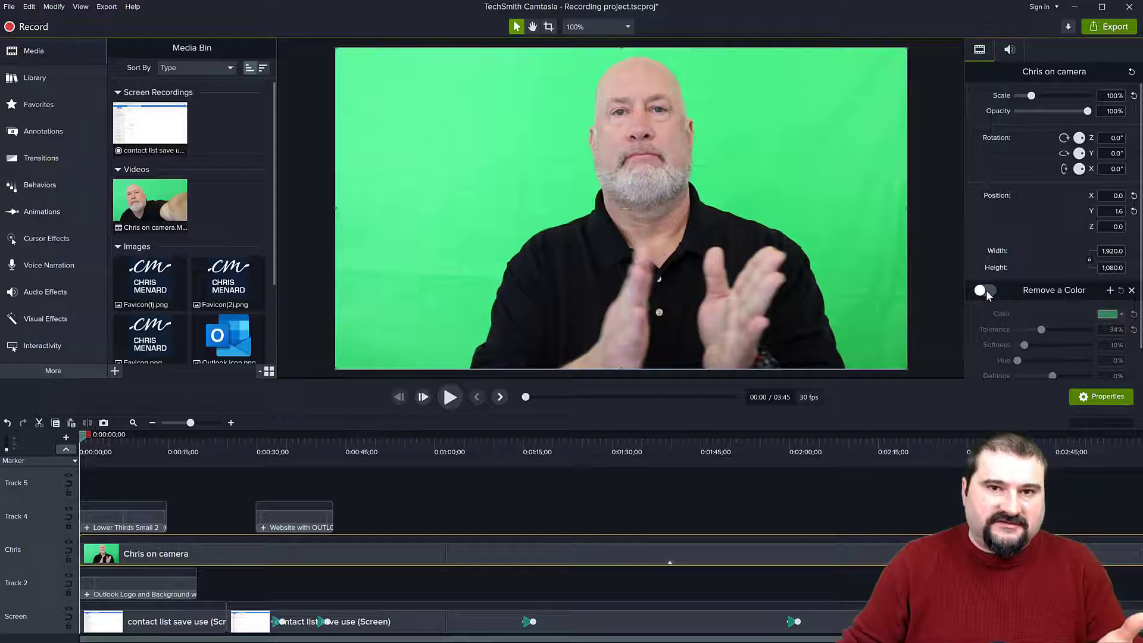
{"action": "left_click", "coordinate": [985, 291]}
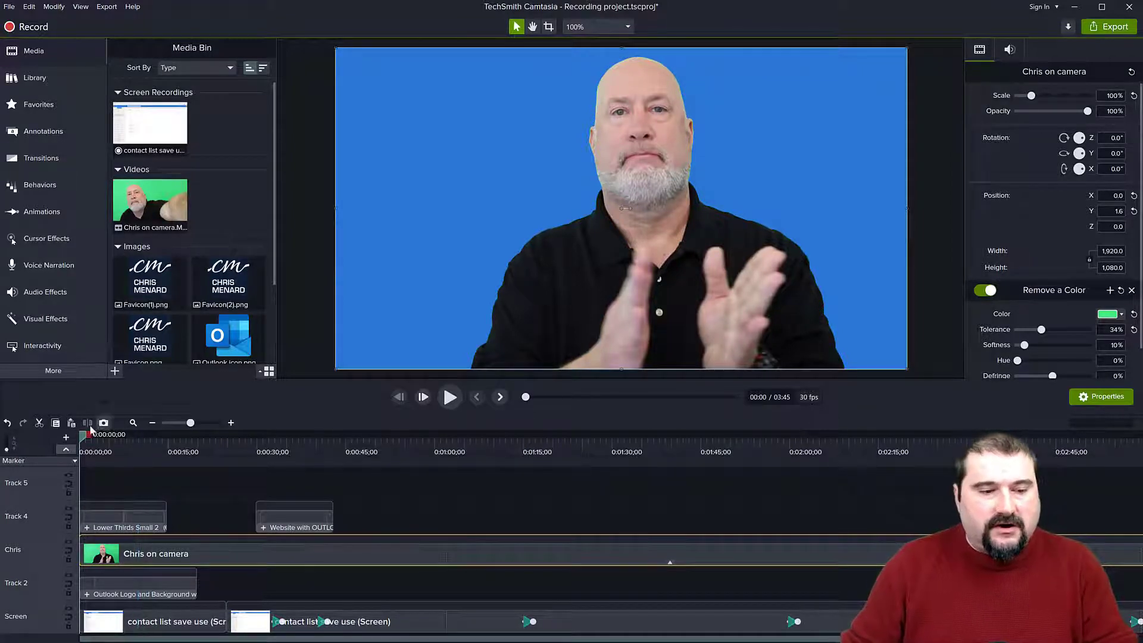
{"action": "left_click", "coordinate": [450, 397]}
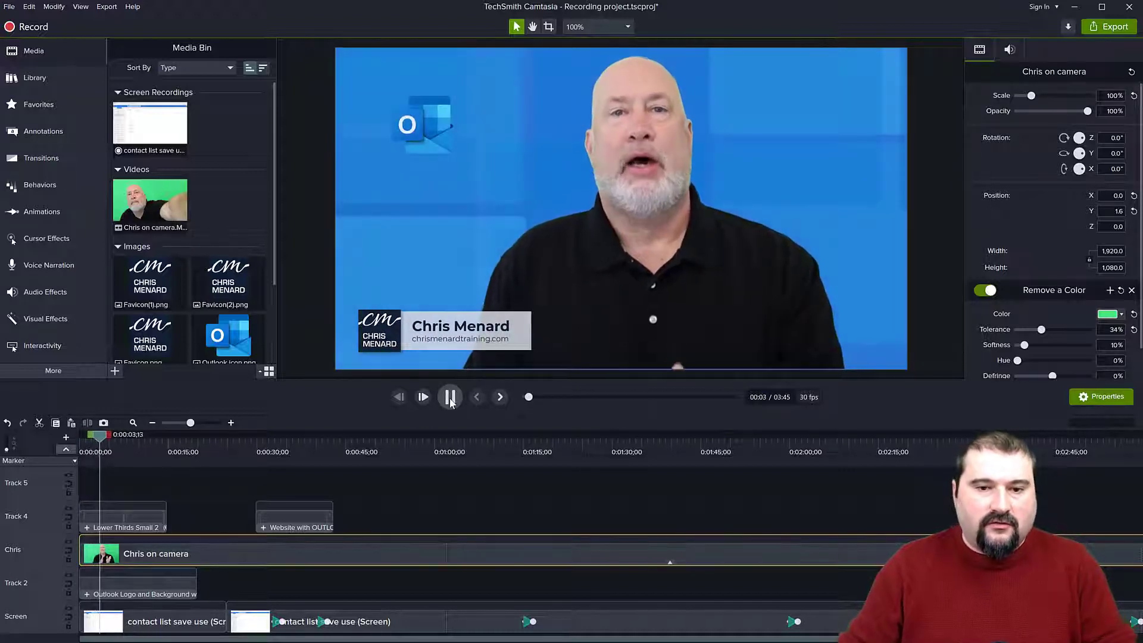
Pause playback at 0:05 on the keyed speaker, Outlook logo and name lower third
{"action": "left_click", "coordinate": [450, 398]}
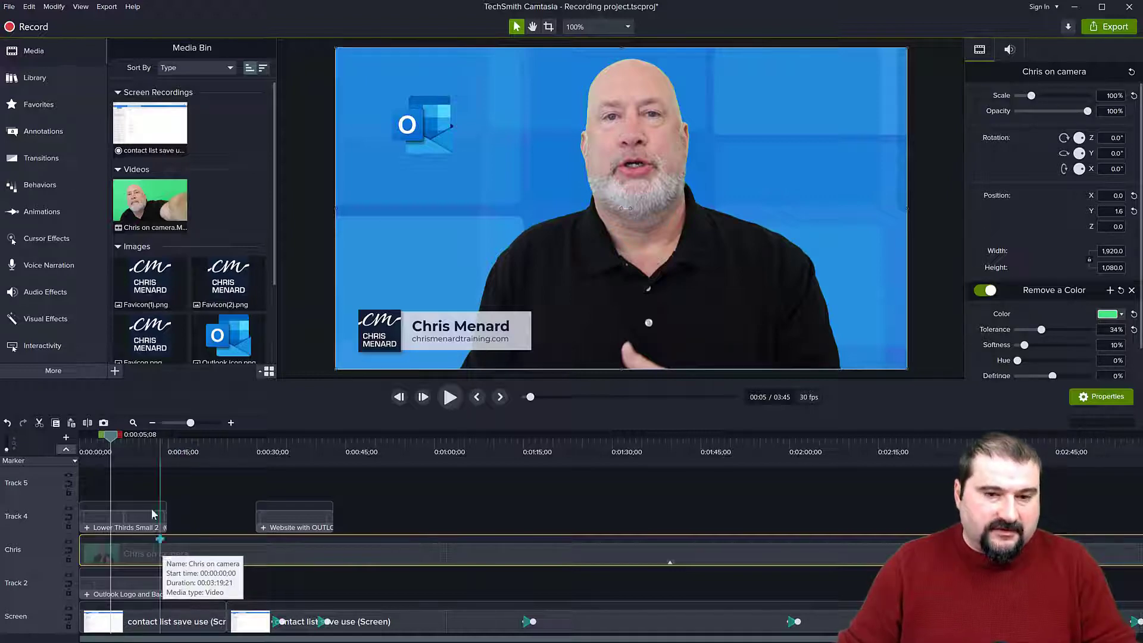
Split the speaker clip at 0:00:02;15 and delete the opening piece
{"action": "mouse_move", "coordinate": [111, 436]}
{"action": "left_mouse_down"}
{"action": "mouse_move", "coordinate": [83, 441]}
{"action": "mouse_move", "coordinate": [95, 438]}
{"action": "left_mouse_up"}
{"action": "scroll", "coordinate": [112, 552], "scroll_direction": "up", "scroll_amount": 3}
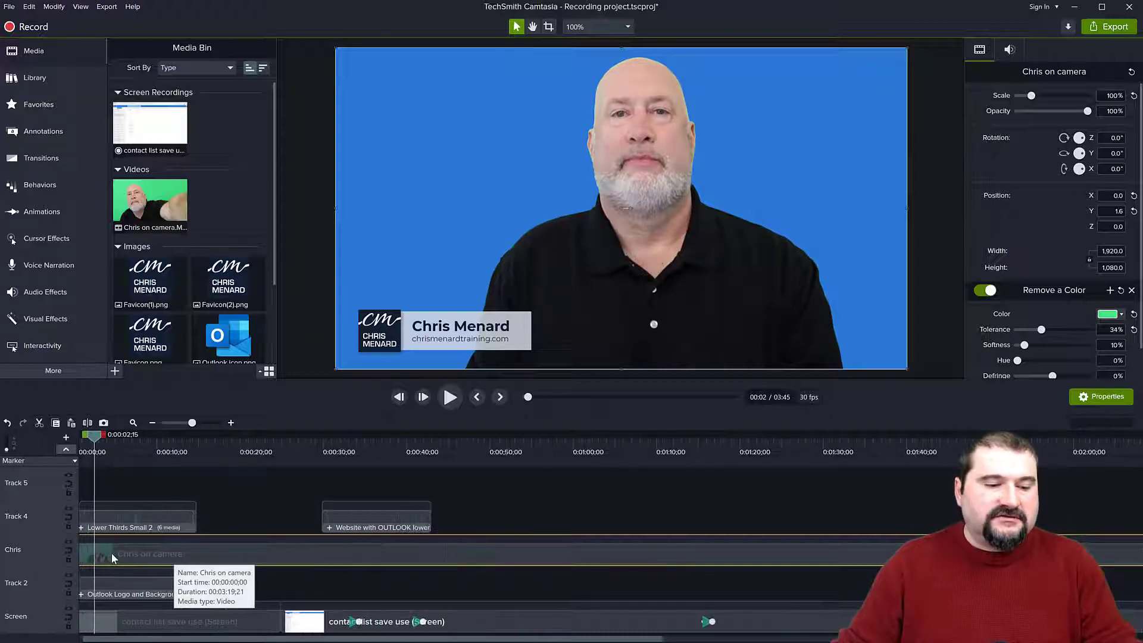
{"action": "right_click", "coordinate": [233, 552]}
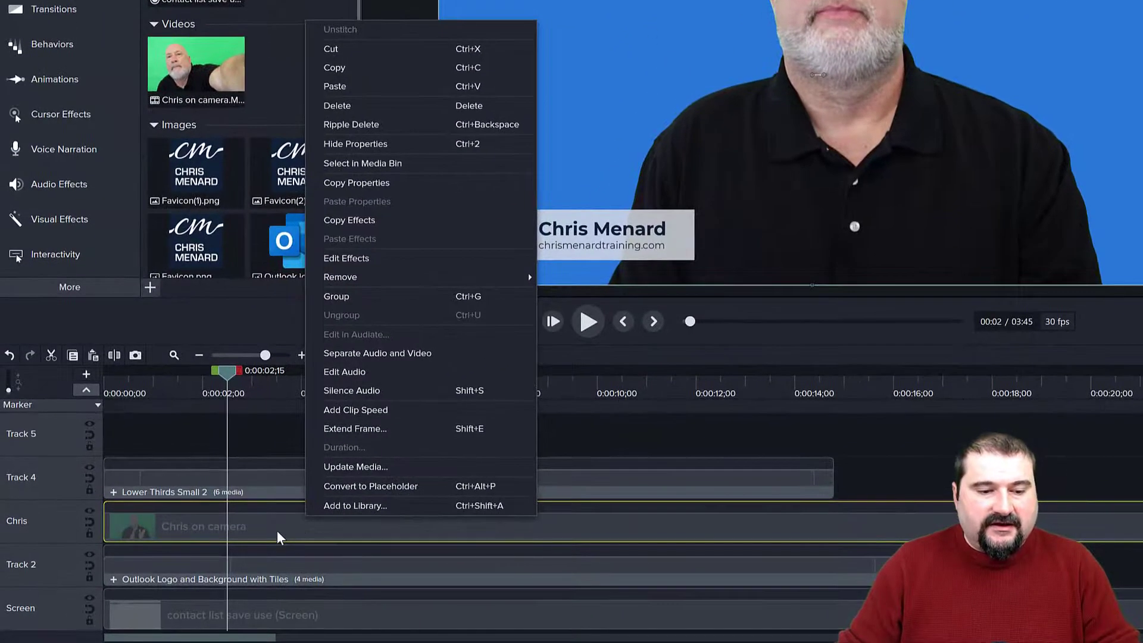
{"action": "left_click", "coordinate": [274, 530]}
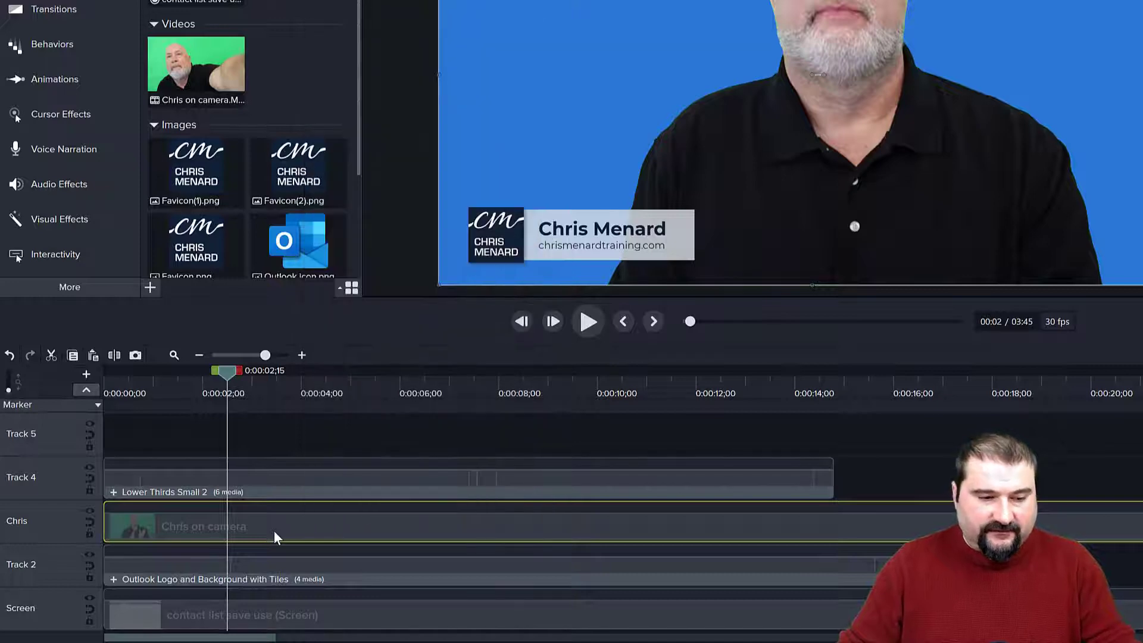
{"action": "key", "text": "s"}
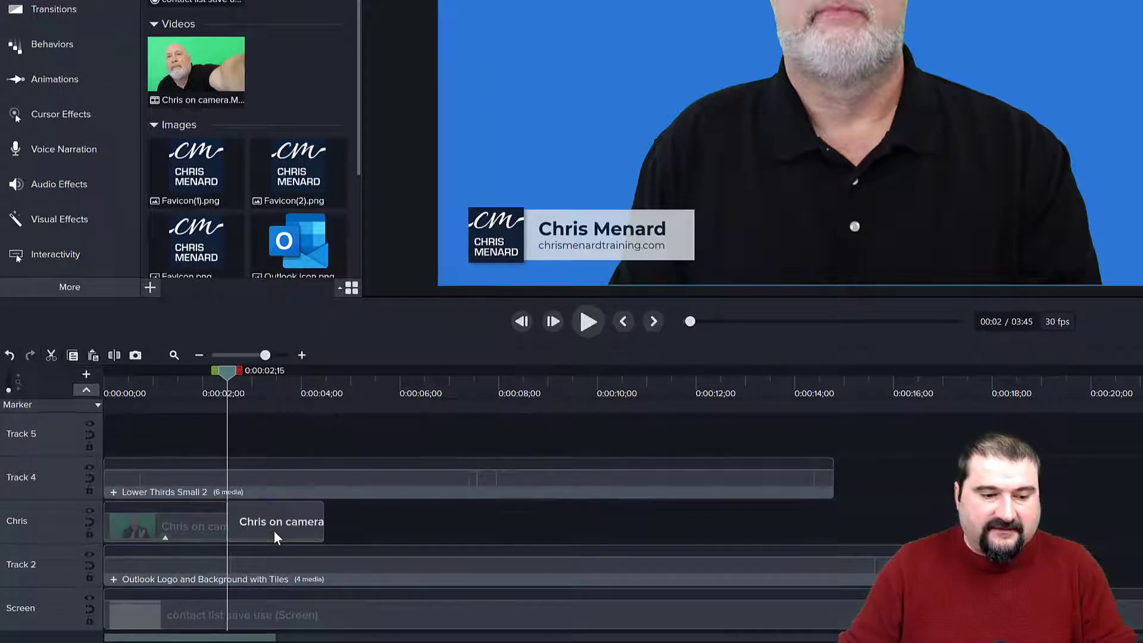
{"action": "left_click", "coordinate": [209, 528]}
{"action": "key", "text": "Delete"}
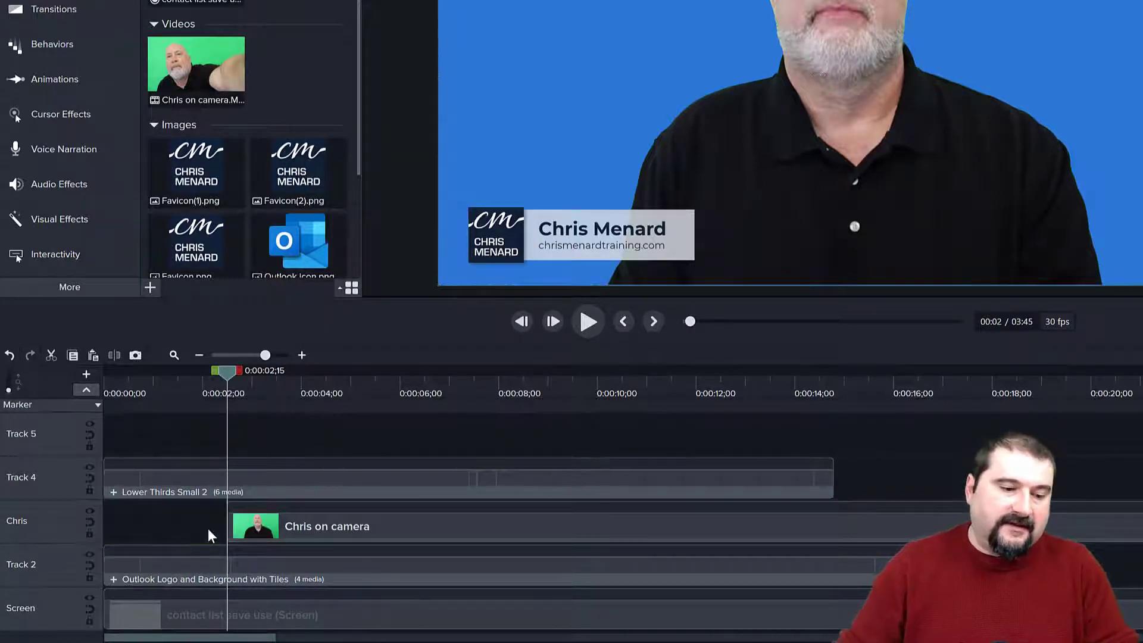
Select the screen recording and speaker clips together and move them to start at 0:00
{"action": "left_click", "coordinate": [195, 615]}
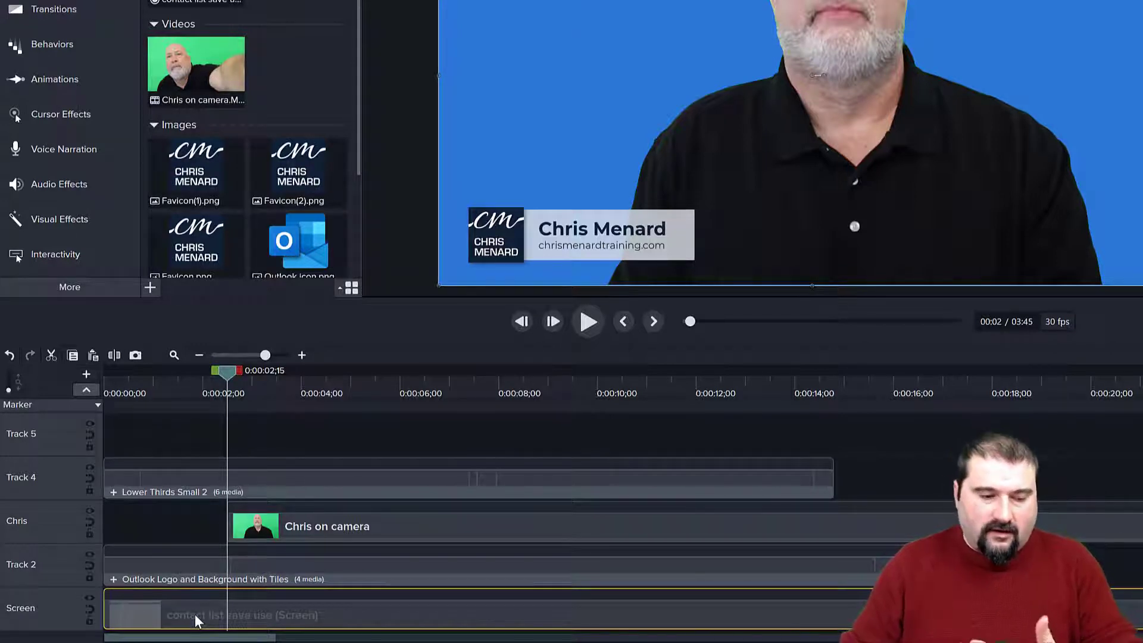
{"action": "key", "text": "Escape"}
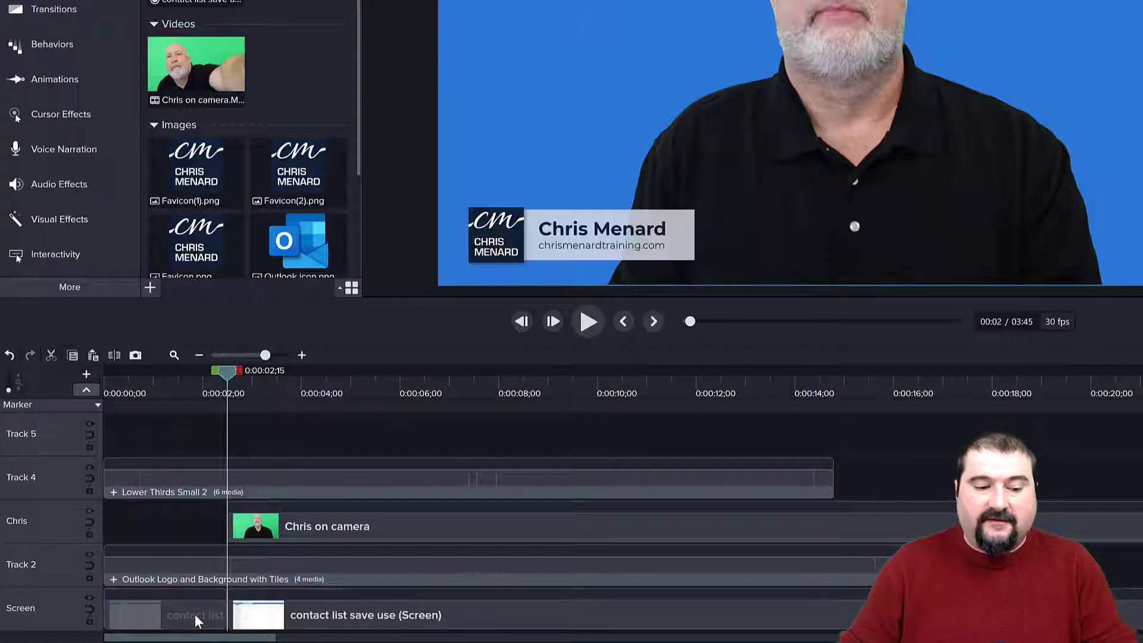
{"action": "left_click", "coordinate": [303, 624]}
{"action": "left_click", "coordinate": [420, 528], "text": "ctrl"}
{"action": "left_click_drag", "start_coordinate": [420, 528], "coordinate": [273, 569]}
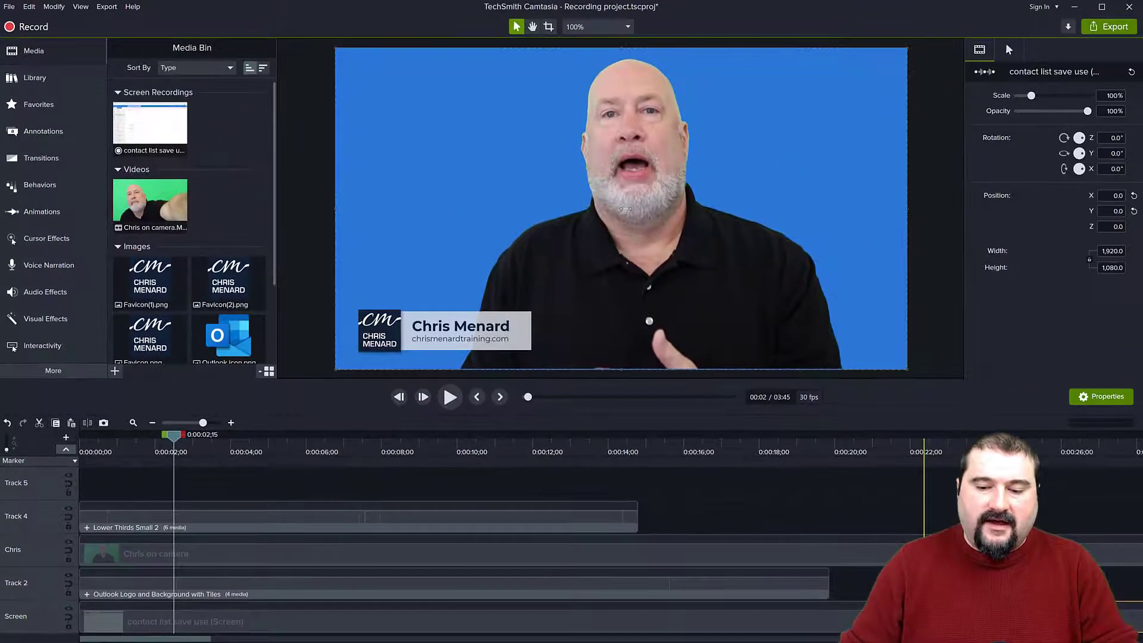
Deselect the clips, then play the reworked opening from the start and stop around ten seconds in
{"action": "left_click", "coordinate": [1142, 442]}
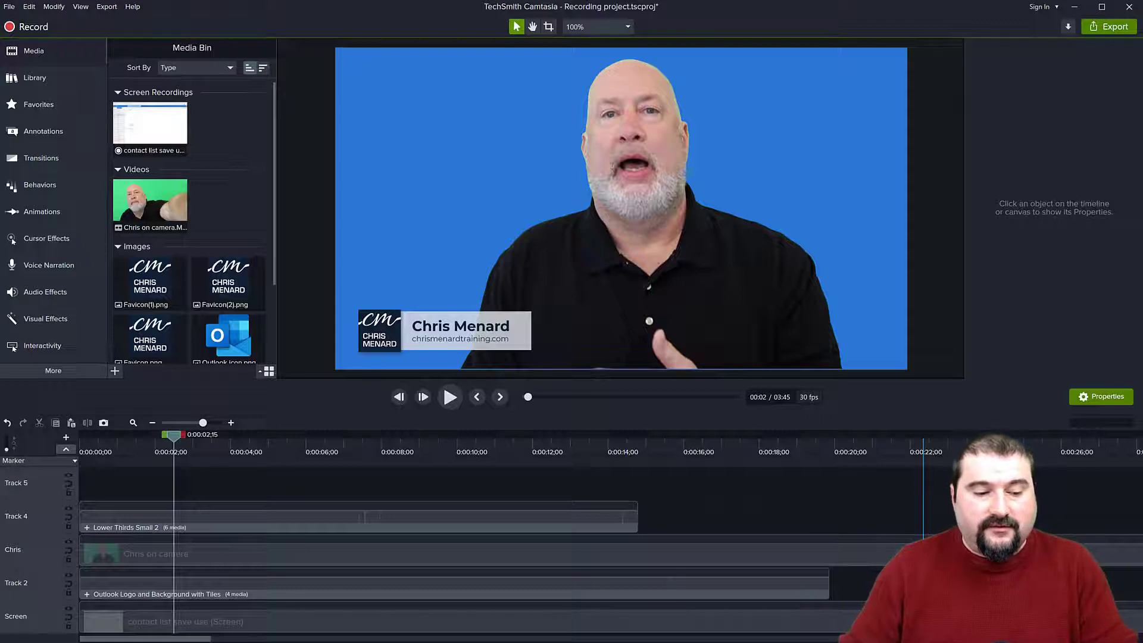
{"action": "left_click_drag", "start_coordinate": [176, 434], "coordinate": [227, 456]}
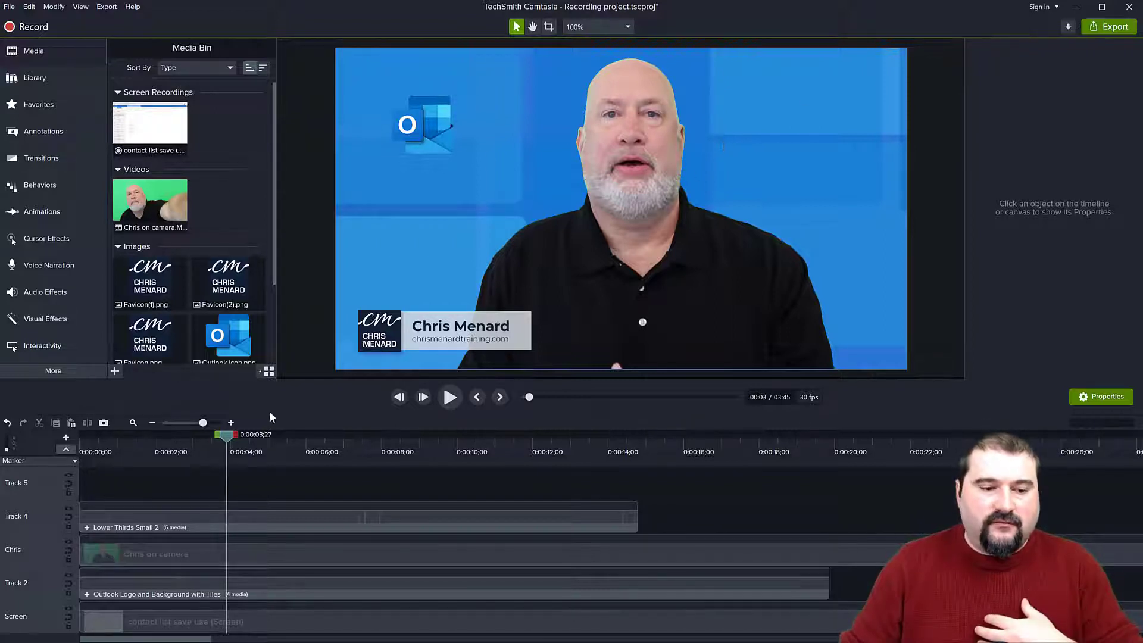
{"action": "left_click_drag", "start_coordinate": [226, 435], "coordinate": [83, 441]}
{"action": "key", "text": "space"}
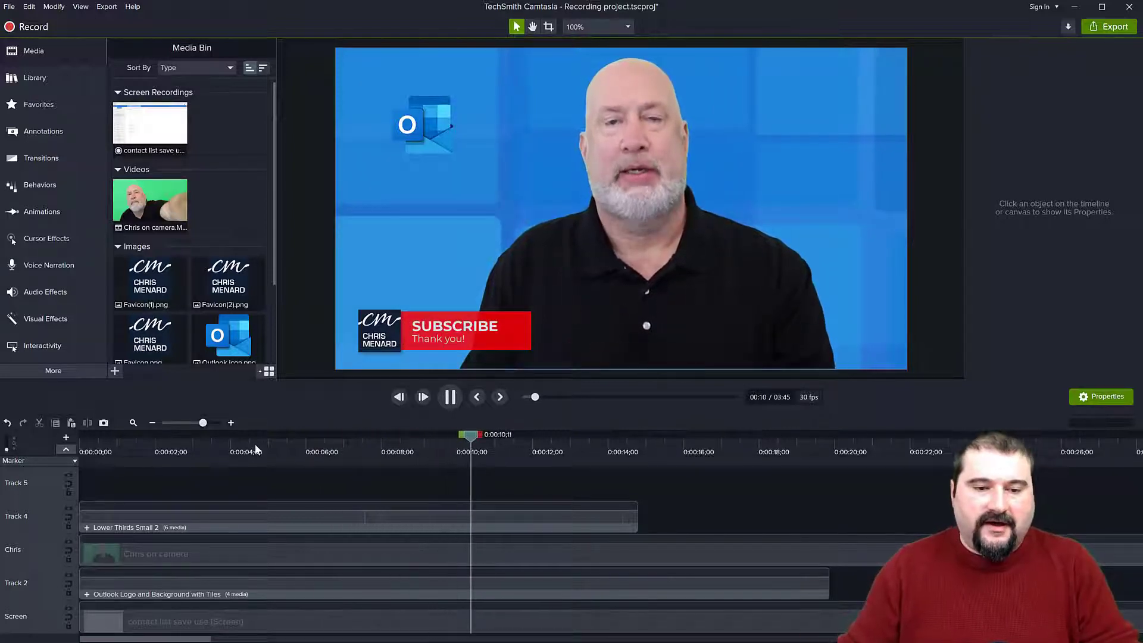
{"action": "key", "text": "space"}
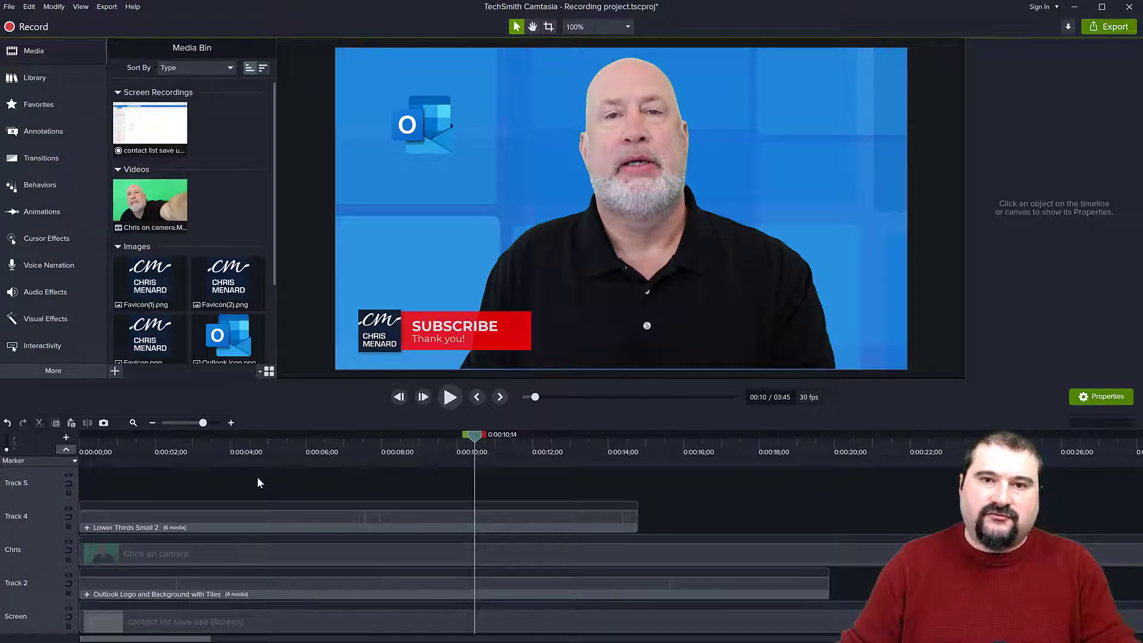
Scrub back to about 0:07, where the lower third turns into the red banner
{"action": "left_click_drag", "start_coordinate": [473, 438], "coordinate": [383, 444]}
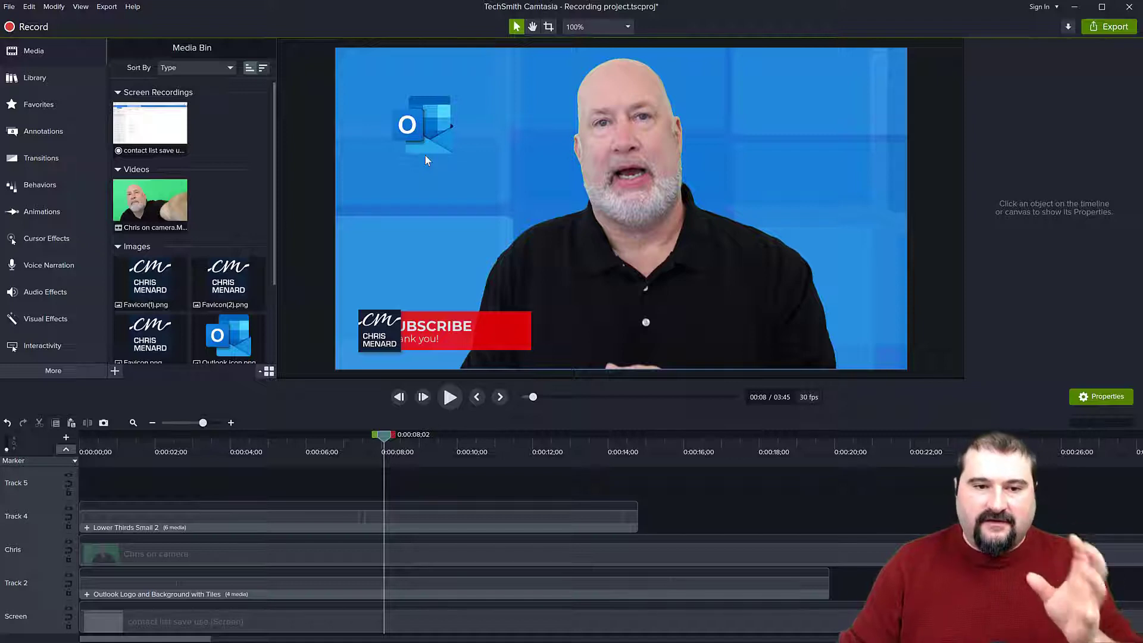
{"action": "left_click_drag", "start_coordinate": [382, 440], "coordinate": [320, 441]}
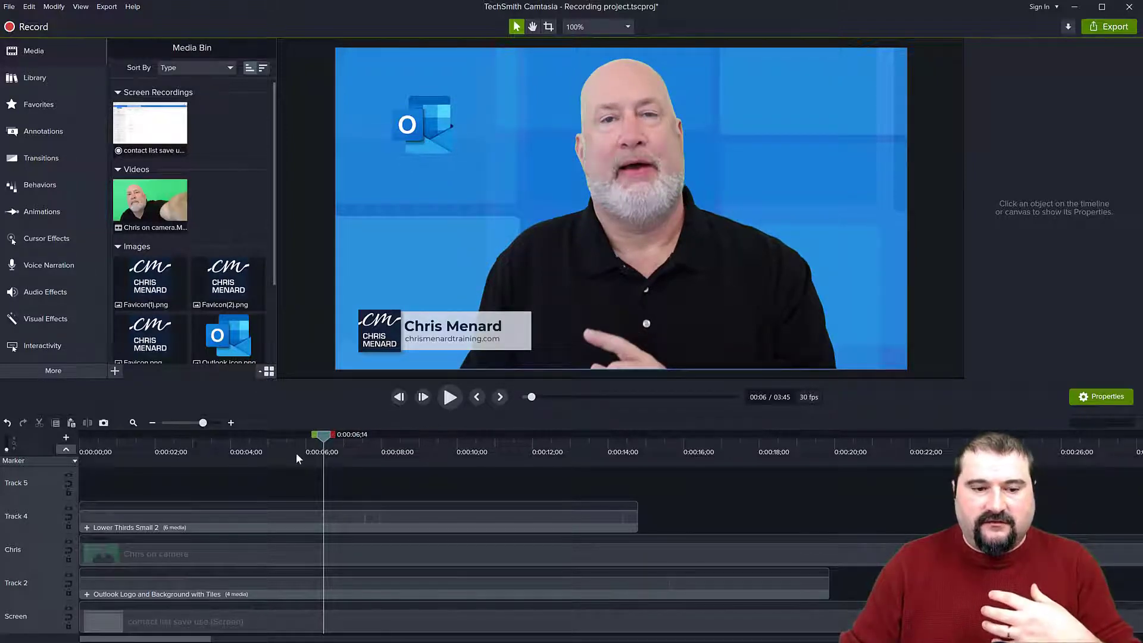
{"action": "left_click_drag", "start_coordinate": [320, 440], "coordinate": [293, 447]}
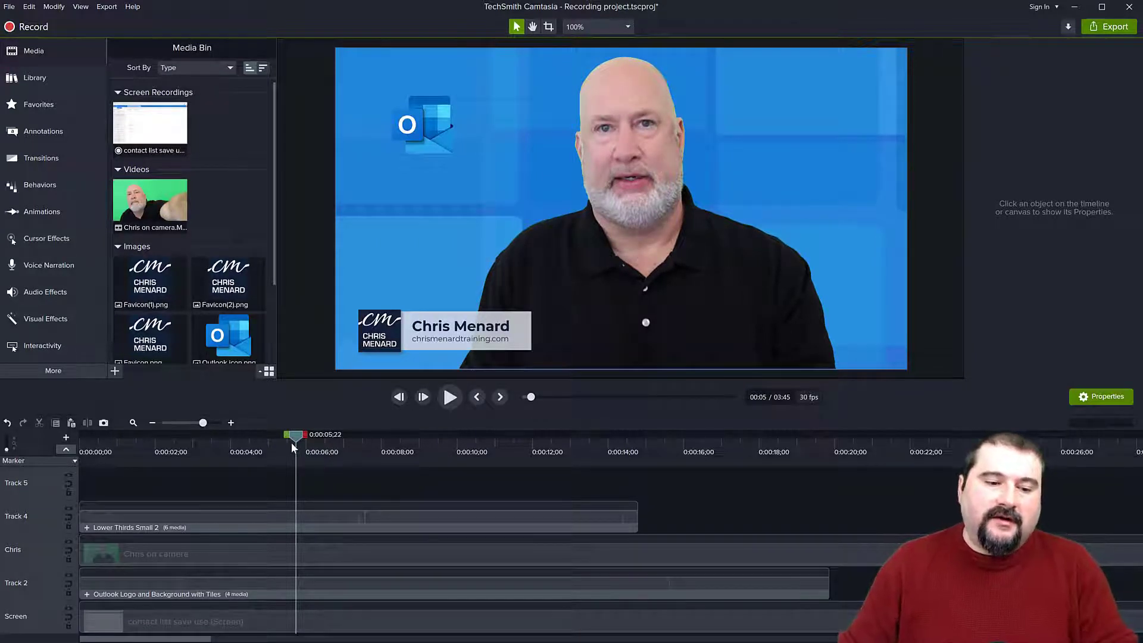
{"action": "left_click_drag", "start_coordinate": [291, 442], "coordinate": [371, 444]}
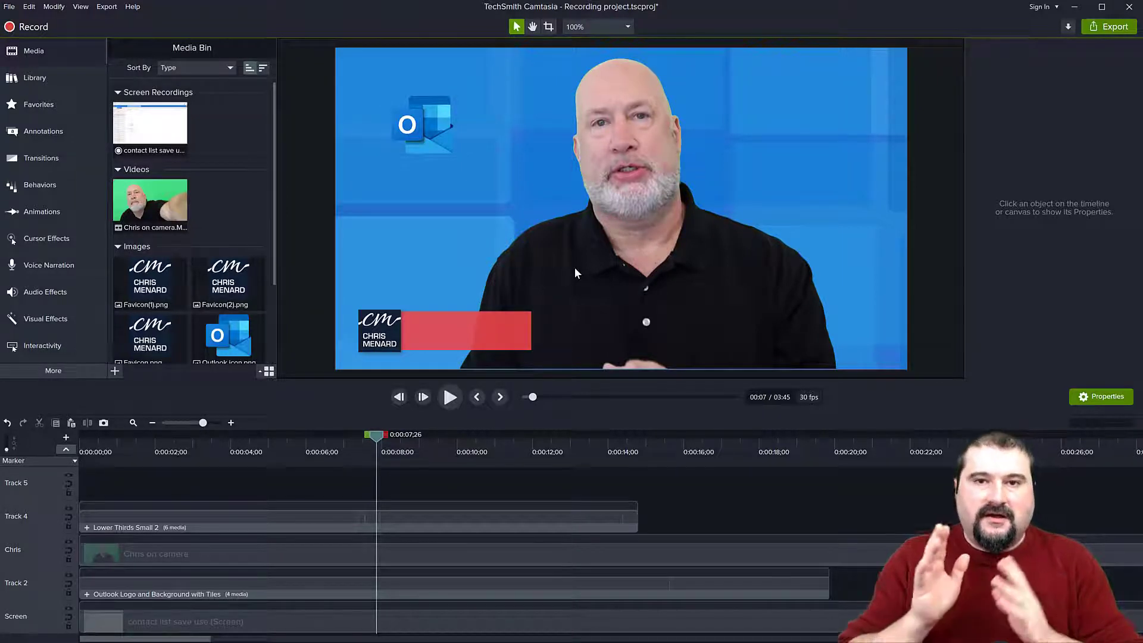
Drag the keyed speaker further right on the canvas to X 270.2, then deselect it
{"action": "left_click", "coordinate": [463, 563]}
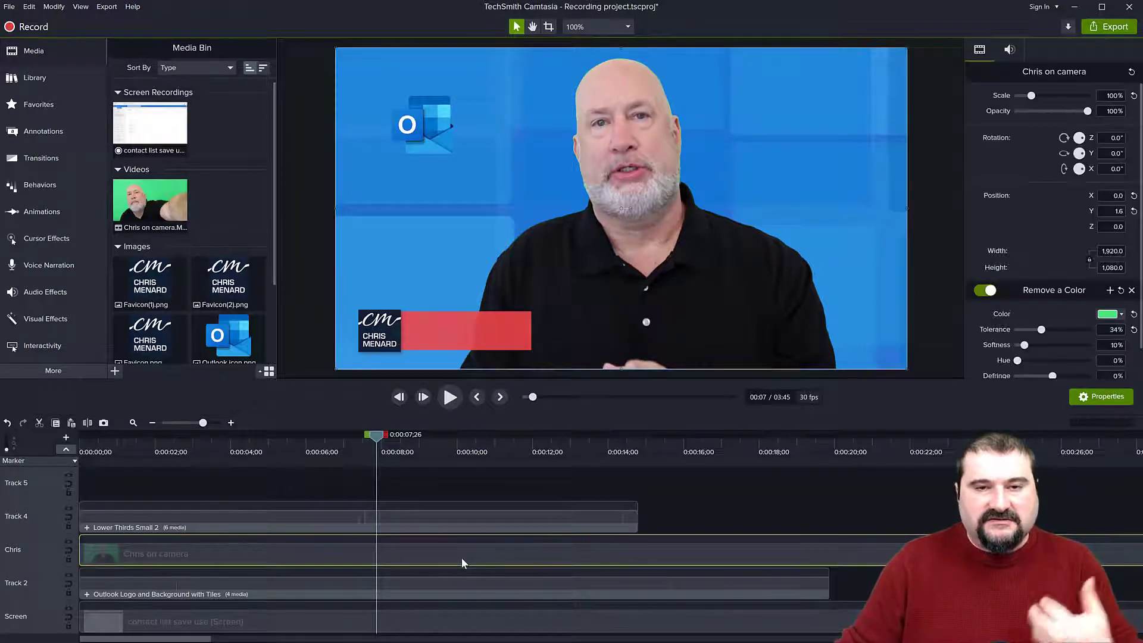
{"action": "left_click_drag", "start_coordinate": [578, 308], "coordinate": [645, 308]}
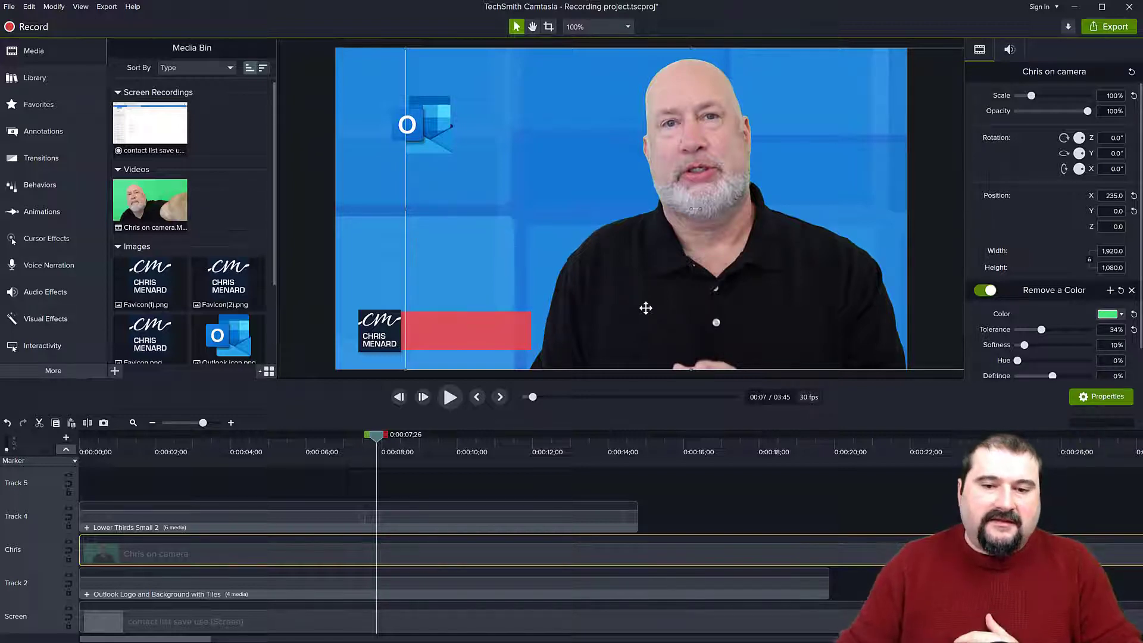
{"action": "left_click_drag", "start_coordinate": [646, 308], "coordinate": [659, 309]}
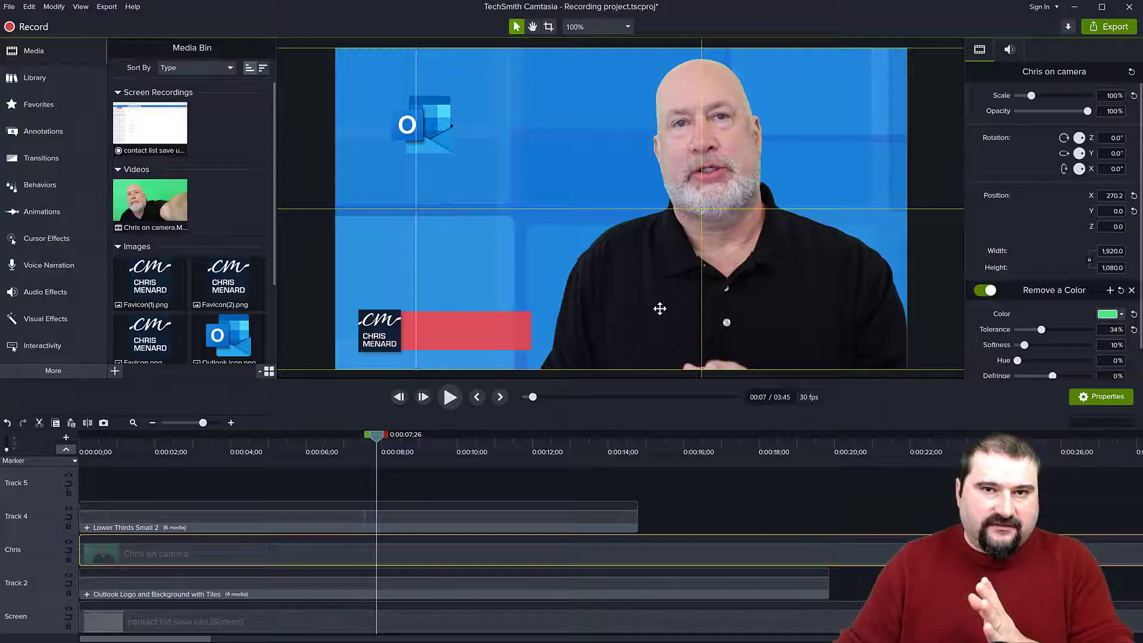
{"action": "left_click", "coordinate": [312, 291]}
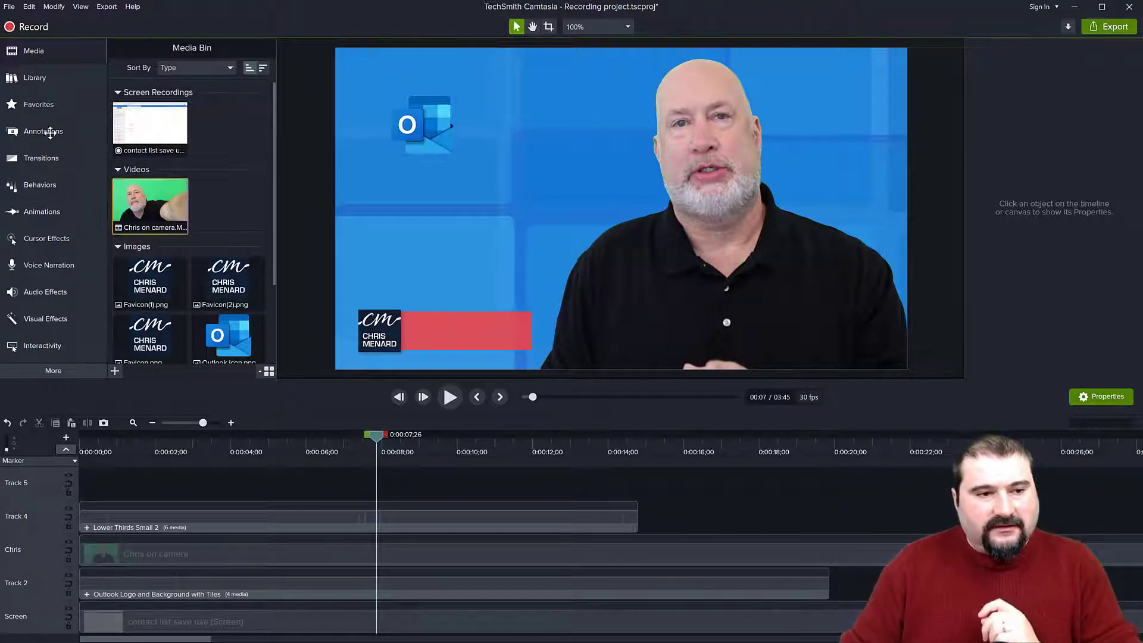
Open the Guides and Grids library and enlarge the preview canvas
{"action": "left_click", "coordinate": [40, 83]}
{"action": "left_click", "coordinate": [208, 70]}
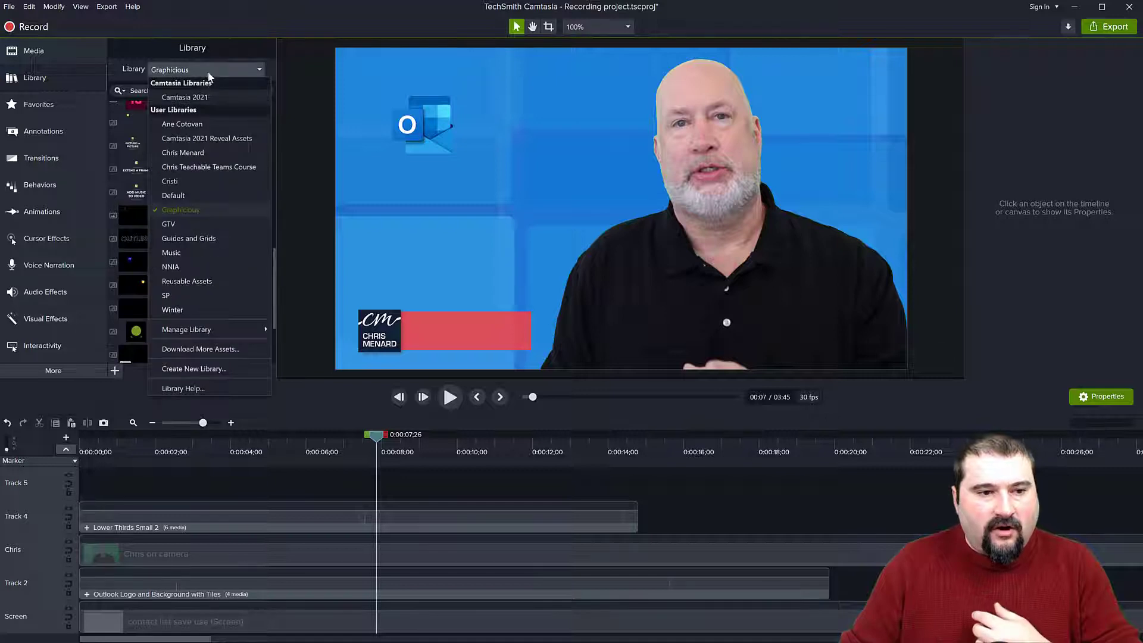
{"action": "left_click", "coordinate": [198, 239]}
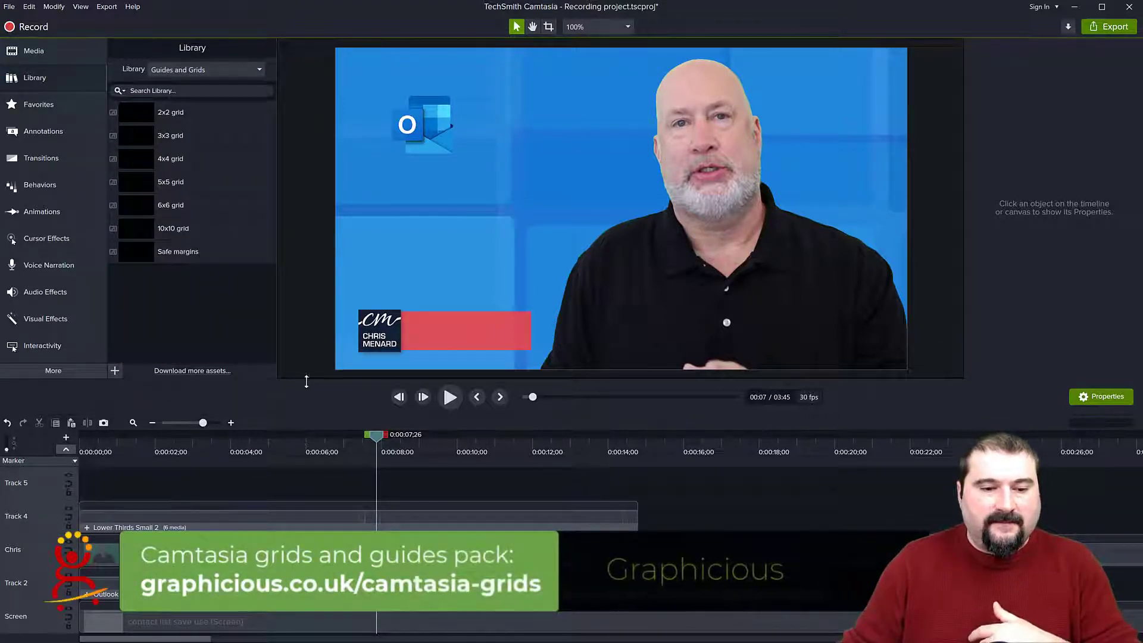
{"action": "left_click_drag", "start_coordinate": [306, 381], "coordinate": [306, 415]}
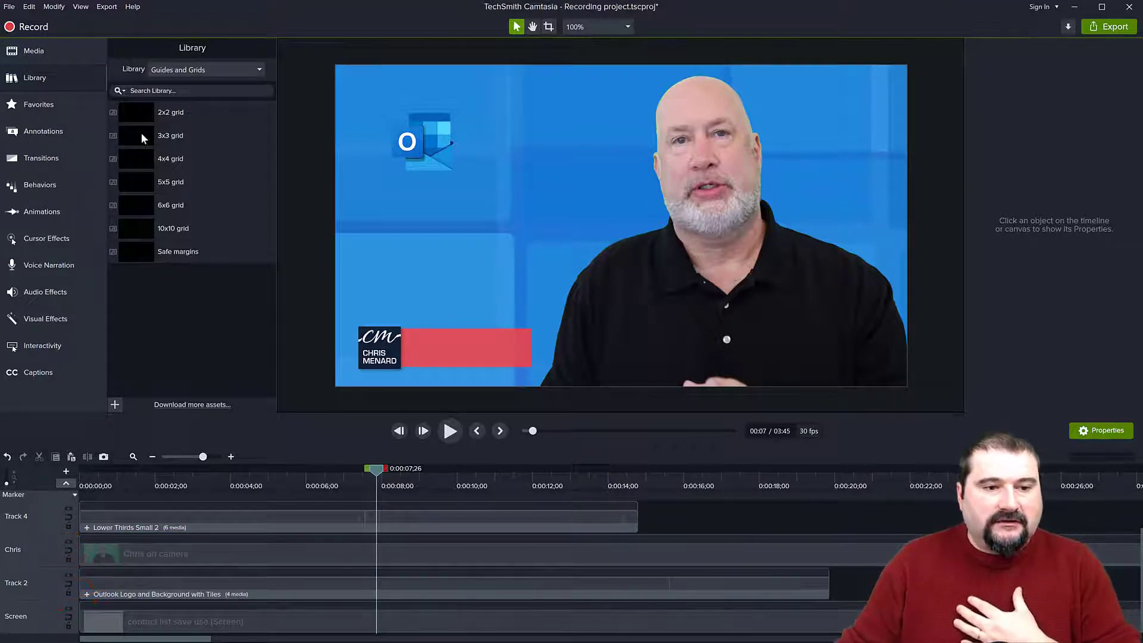
Place a 3x3 grid on a new track above the video and set its line width to 7.4
{"action": "left_click", "coordinate": [138, 133]}
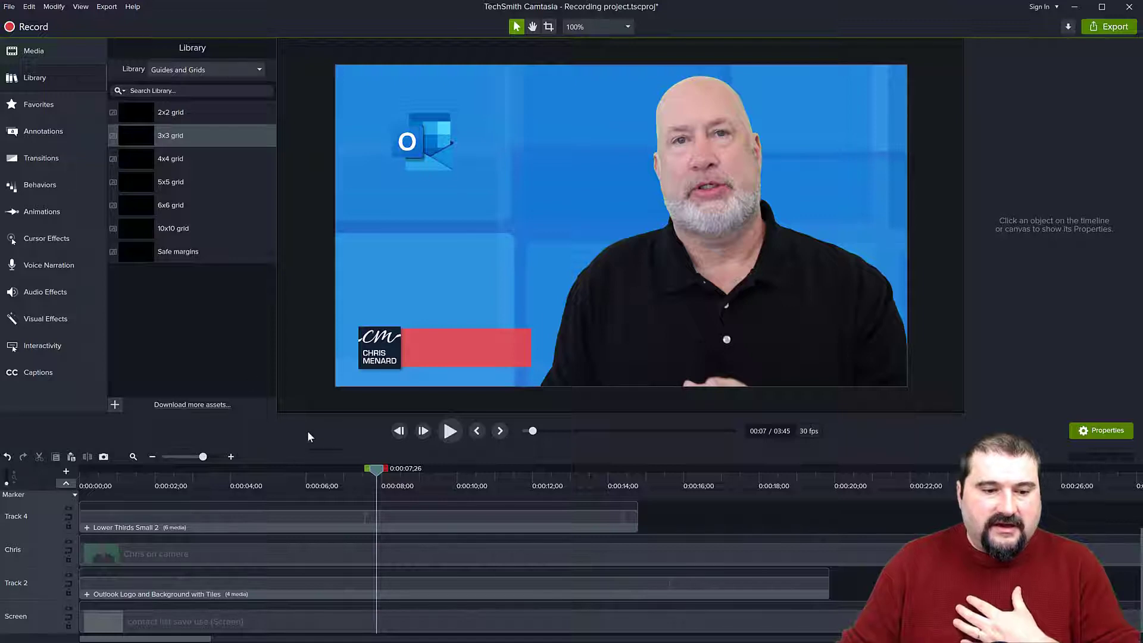
{"action": "left_click_drag", "start_coordinate": [312, 414], "coordinate": [312, 406]}
{"action": "left_click_drag", "start_coordinate": [138, 135], "coordinate": [69, 513]}
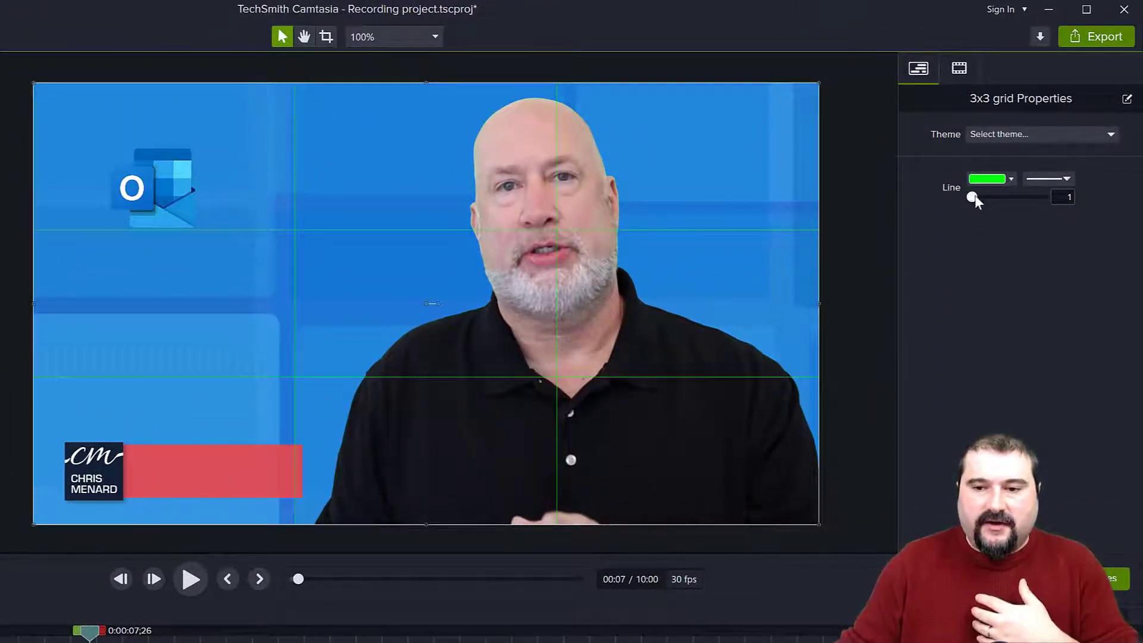
{"action": "left_click_drag", "start_coordinate": [974, 197], "coordinate": [977, 196]}
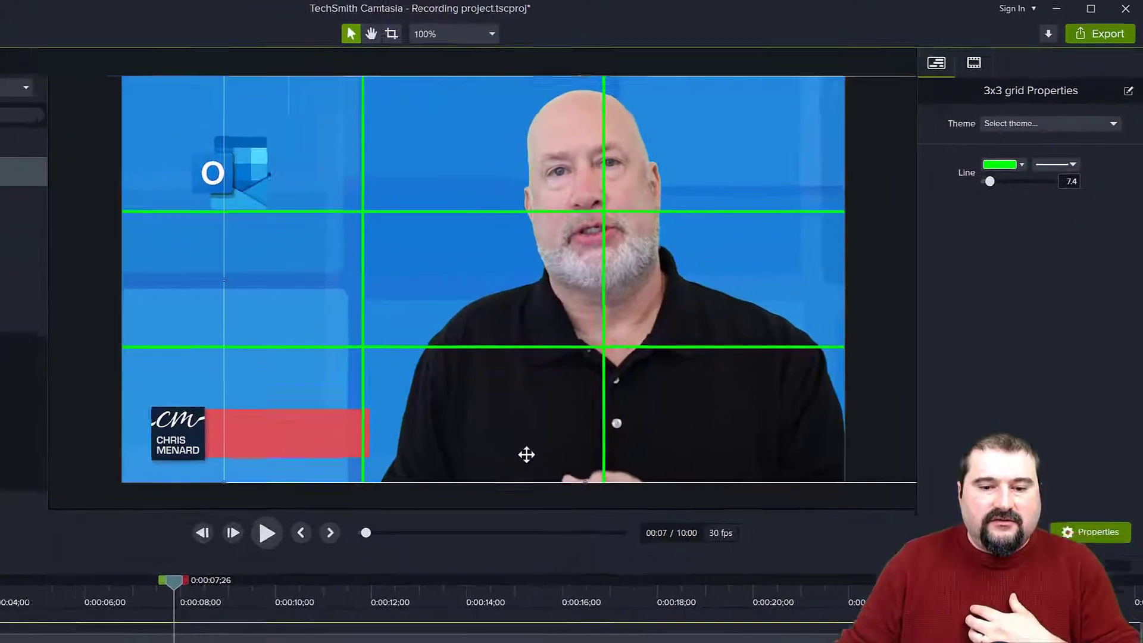
Lock the grid's track and nudge the presenter right to X 292, aligned with the grid
{"action": "left_click", "coordinate": [473, 493]}
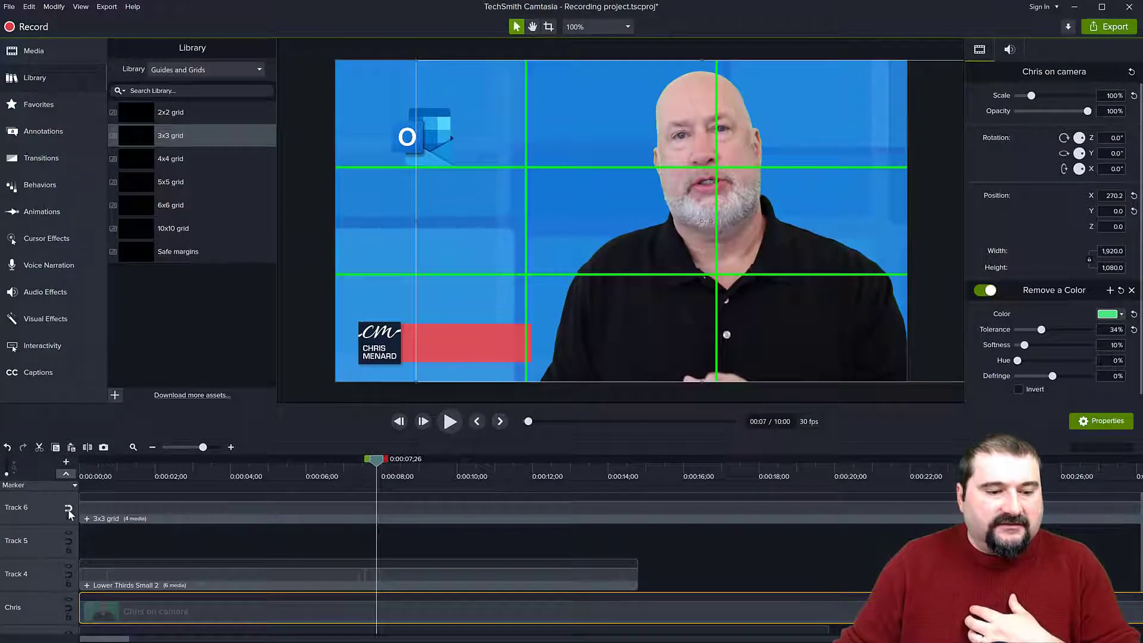
{"action": "left_click", "coordinate": [68, 517]}
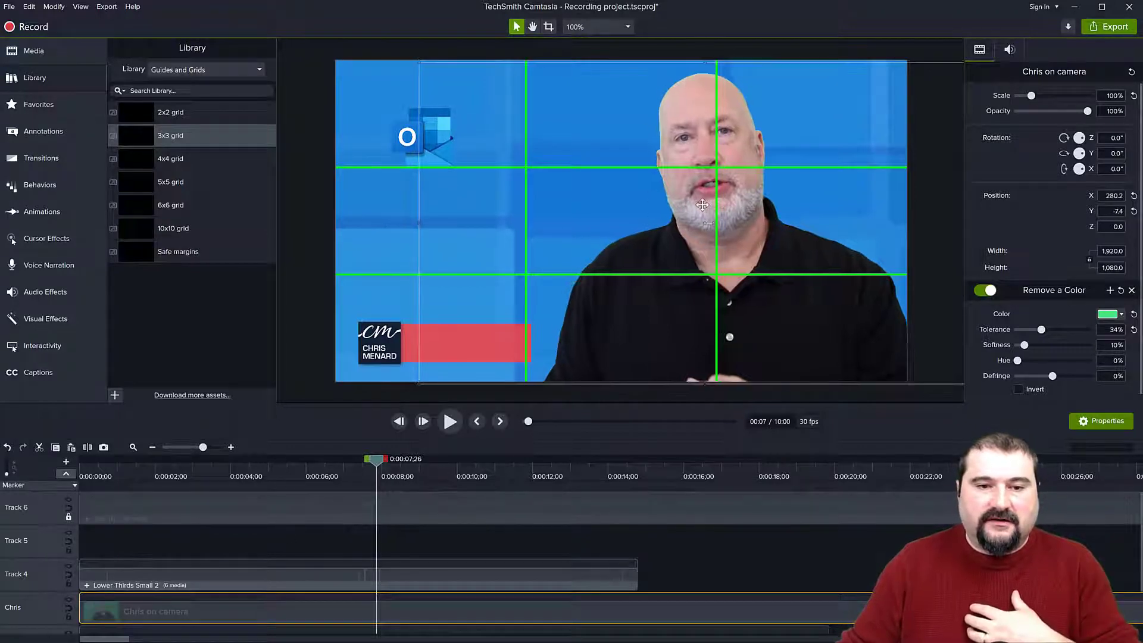
{"action": "mouse_move", "coordinate": [694, 255]}
{"action": "left_mouse_down"}
{"action": "mouse_move", "coordinate": [651, 261]}
{"action": "mouse_move", "coordinate": [653, 241]}
{"action": "mouse_move", "coordinate": [690, 247]}
{"action": "left_mouse_up"}
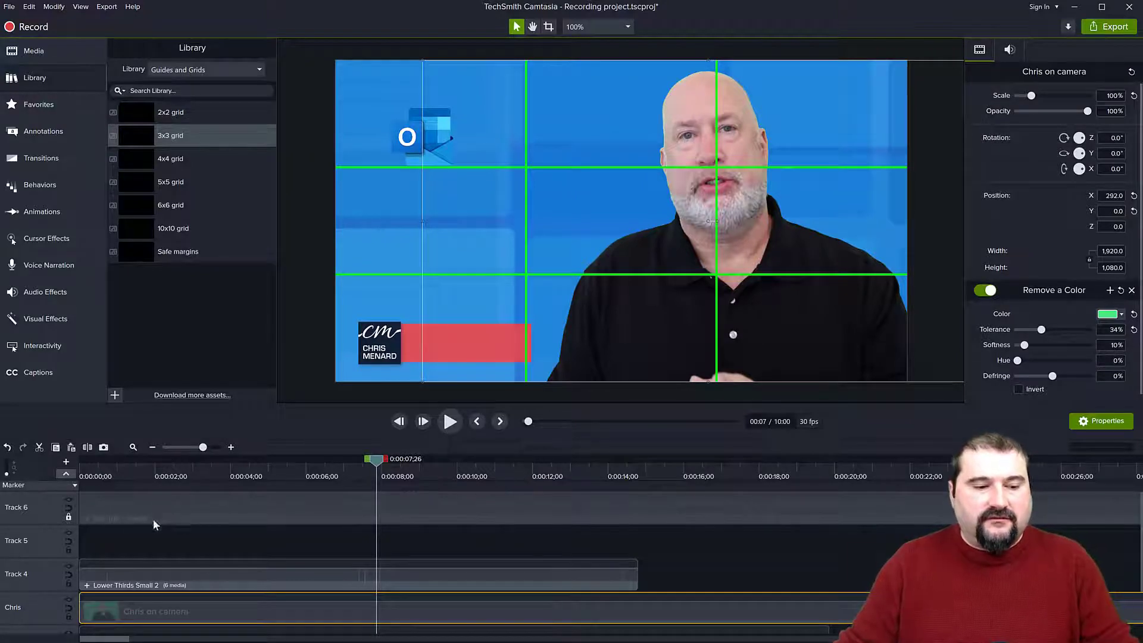
Delete the 3x3 grid overlay and play back the preview
{"action": "left_click_drag", "start_coordinate": [68, 519], "coordinate": [125, 515]}
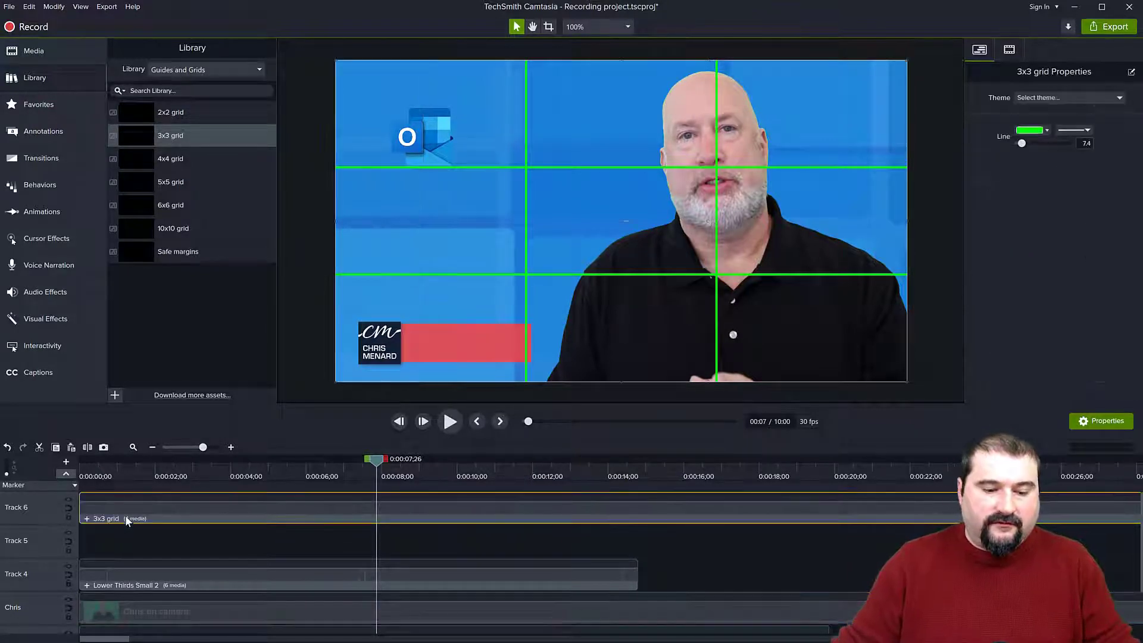
{"action": "key", "text": "Delete"}
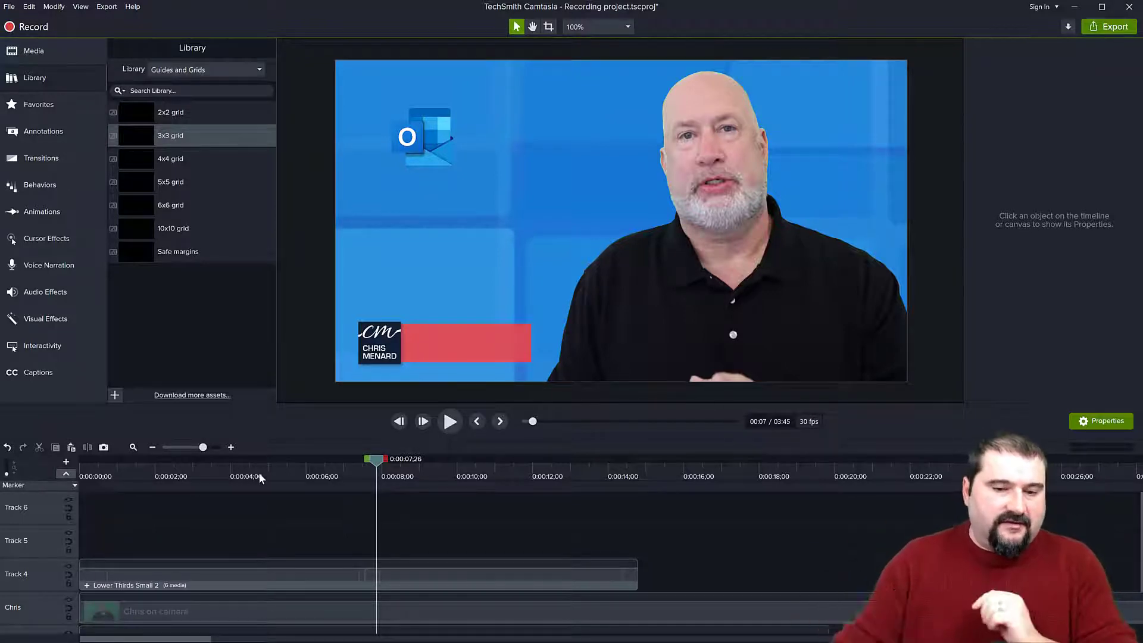
{"action": "key", "text": "space"}
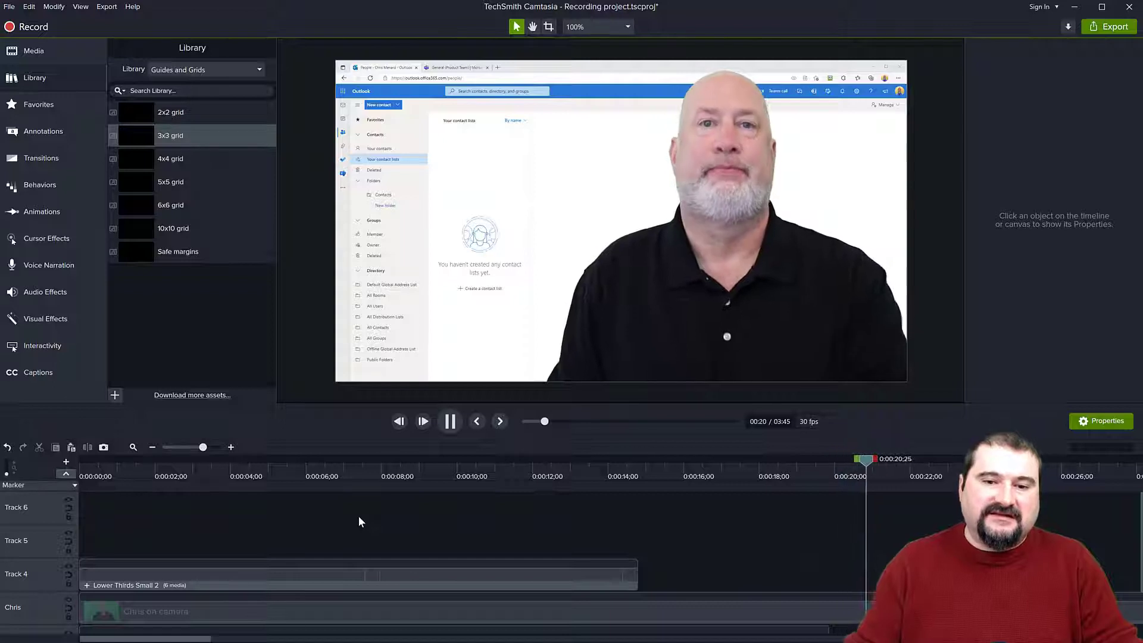
{"action": "key", "text": "space"}
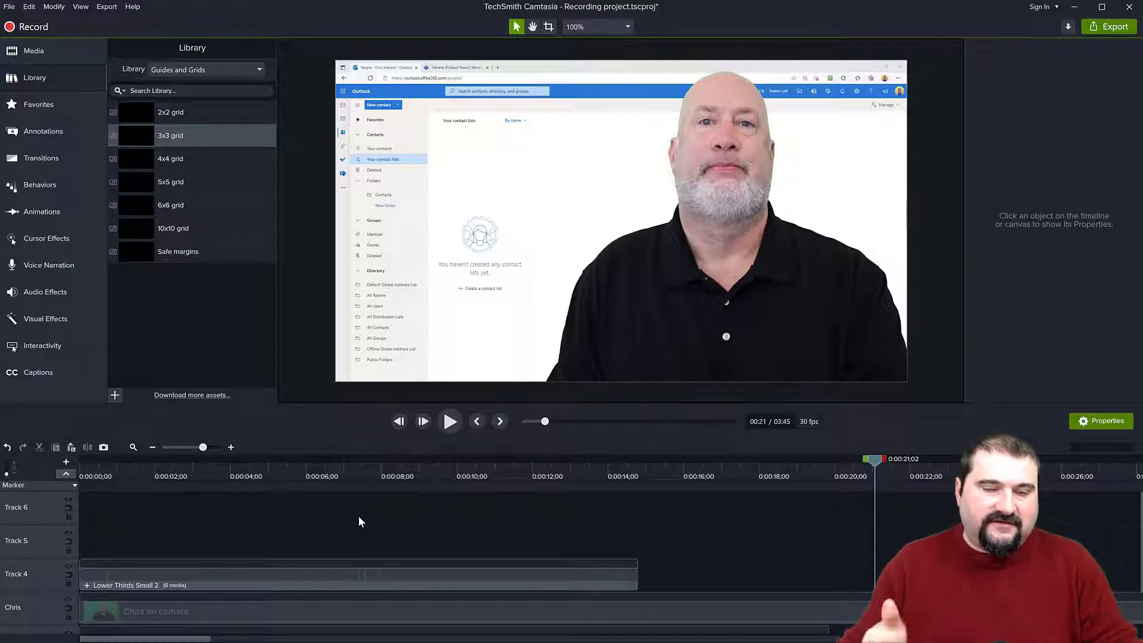
Zoom the canvas to 85%, select the presenter clip, and set the playhead to 0:00:18;16
{"action": "scroll", "coordinate": [479, 557], "scroll_direction": "down", "scroll_amount": 2}
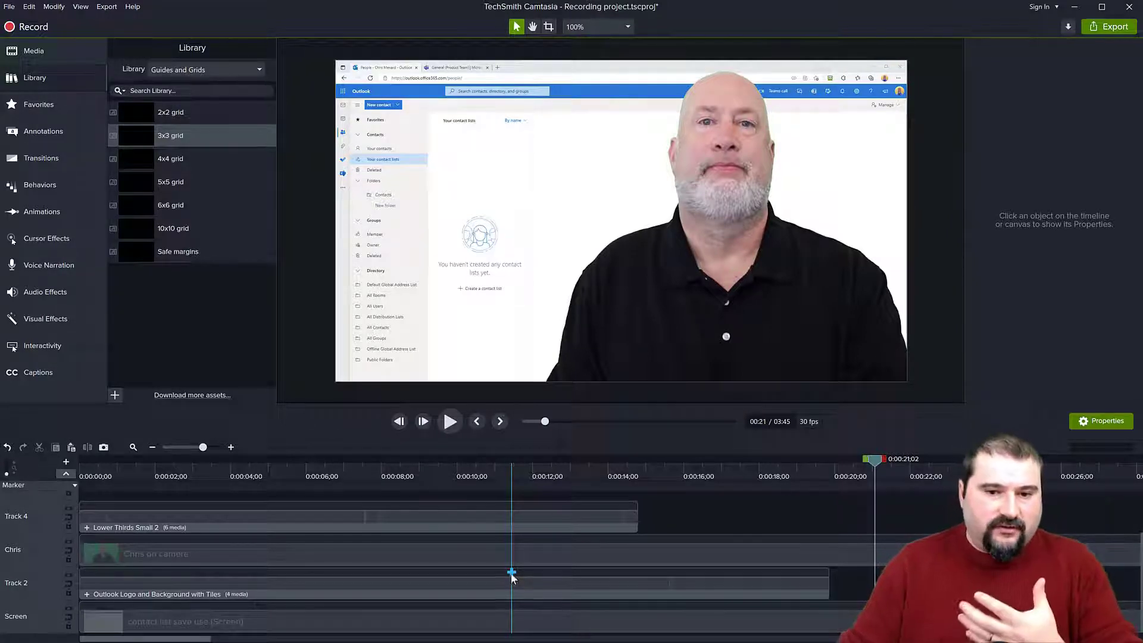
{"action": "scroll", "coordinate": [563, 274], "scroll_direction": "down", "scroll_amount": 1, "text": "ctrl"}
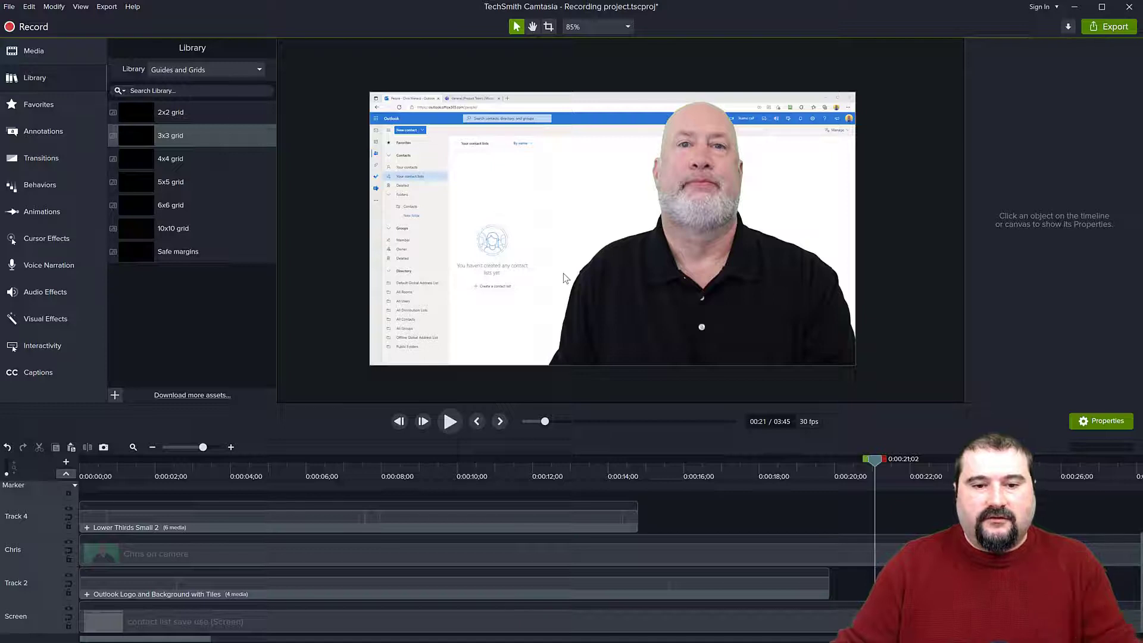
{"action": "left_click", "coordinate": [546, 553]}
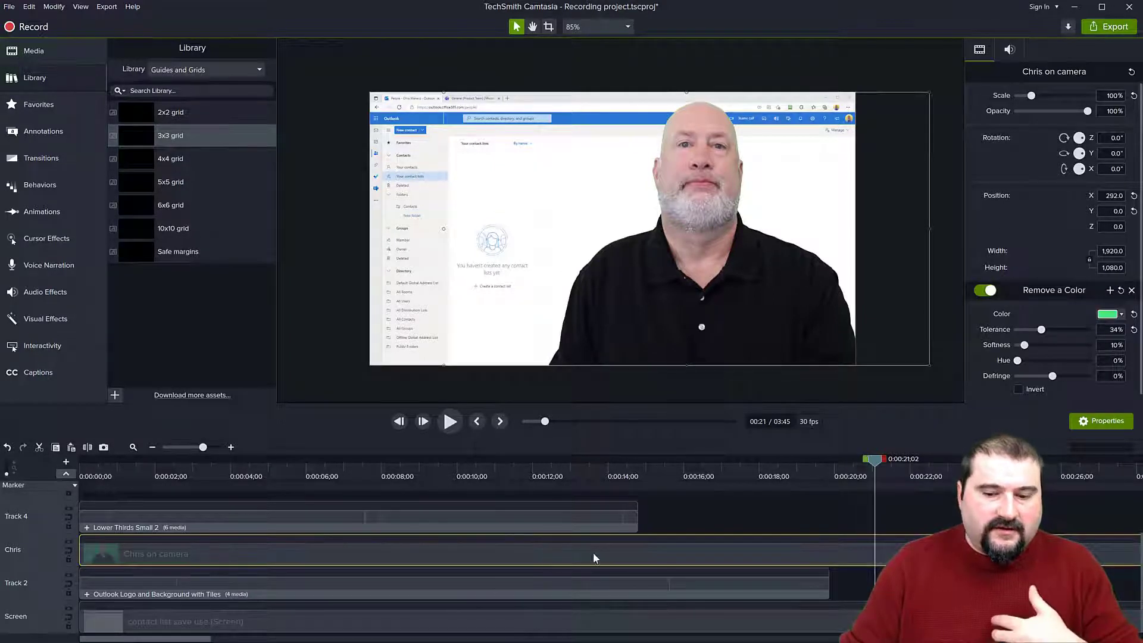
{"action": "left_click_drag", "start_coordinate": [874, 460], "coordinate": [773, 478]}
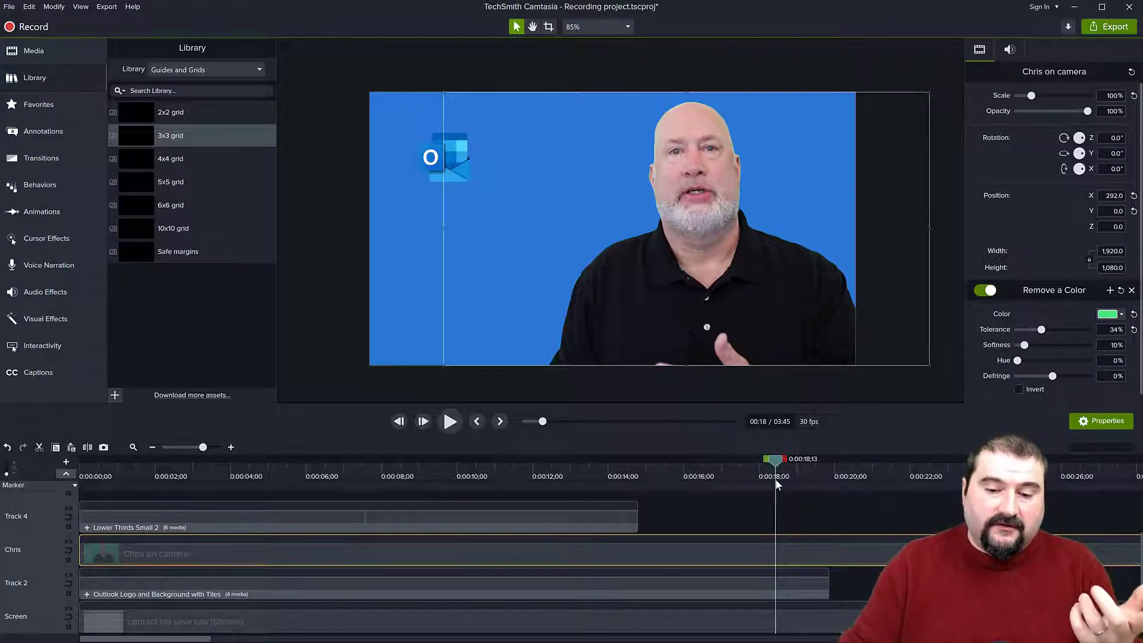
{"action": "mouse_move", "coordinate": [775, 483]}
{"action": "left_mouse_down"}
{"action": "mouse_move", "coordinate": [789, 463]}
{"action": "mouse_move", "coordinate": [781, 471]}
{"action": "left_mouse_up"}
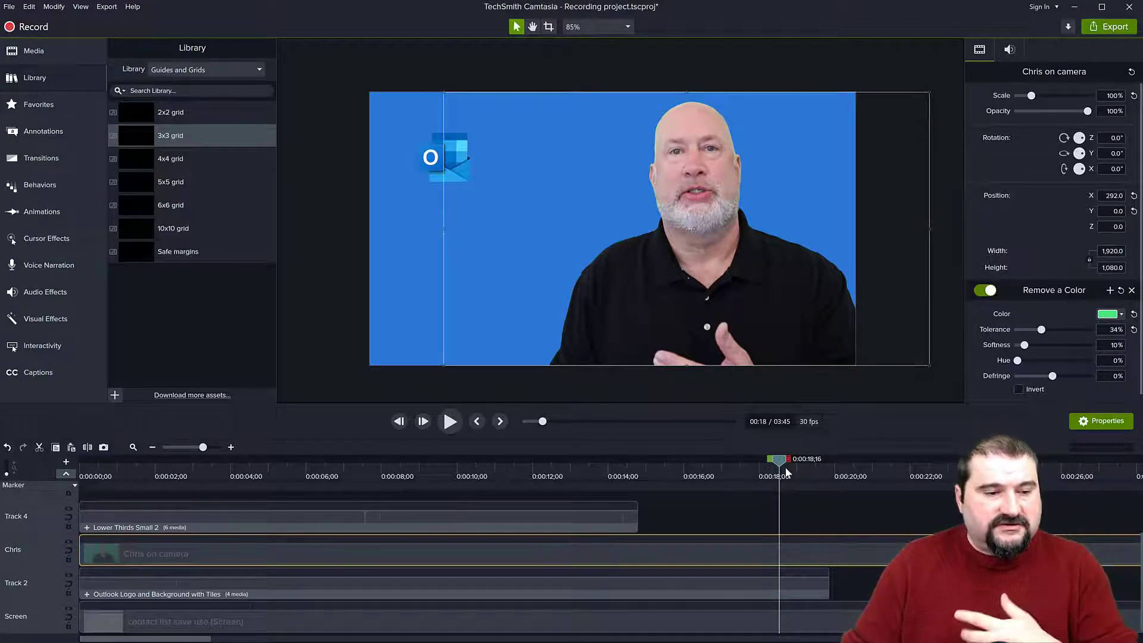
Apply a Custom animation to the presenter clip running from about 0:17;16 to 0:18;16
{"action": "left_click", "coordinate": [40, 212]}
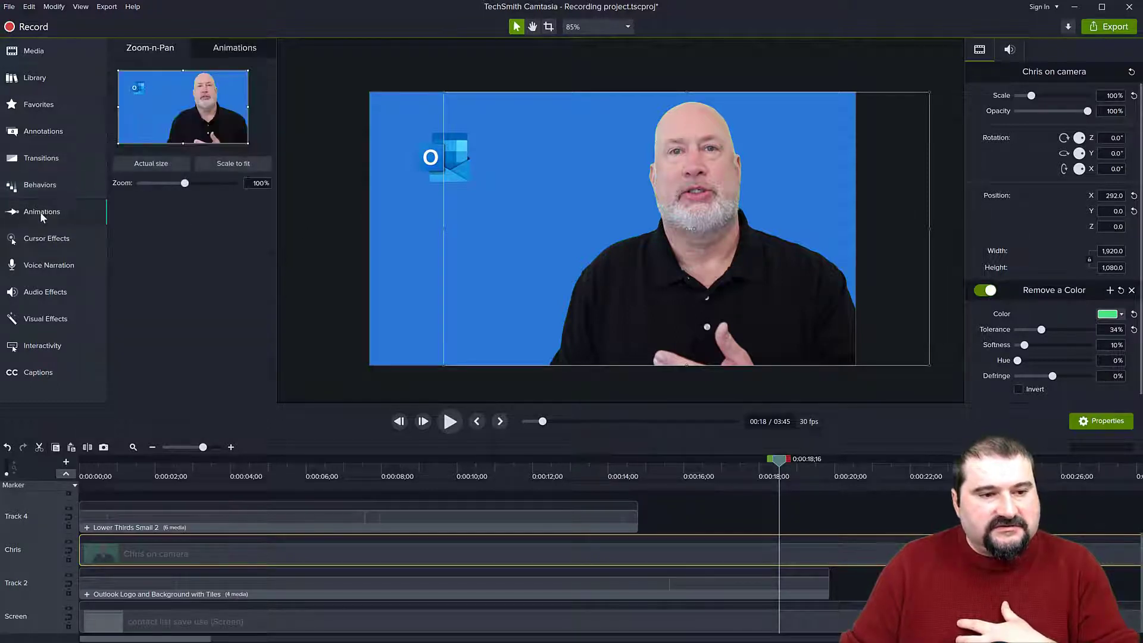
{"action": "left_click", "coordinate": [229, 50]}
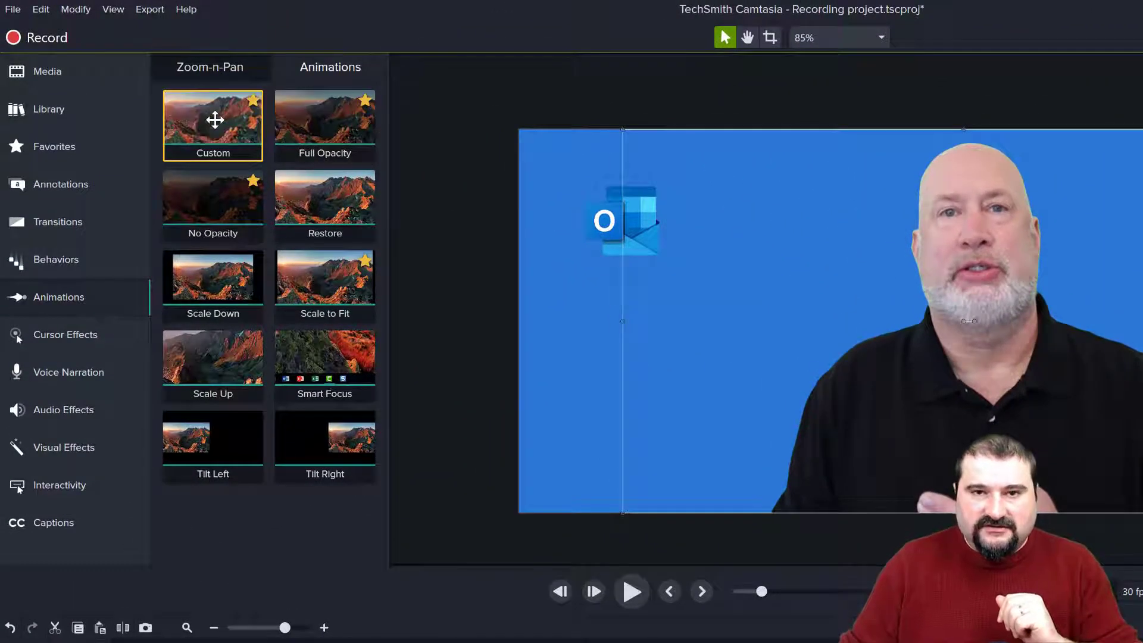
{"action": "left_click_drag", "start_coordinate": [215, 119], "coordinate": [1074, 642]}
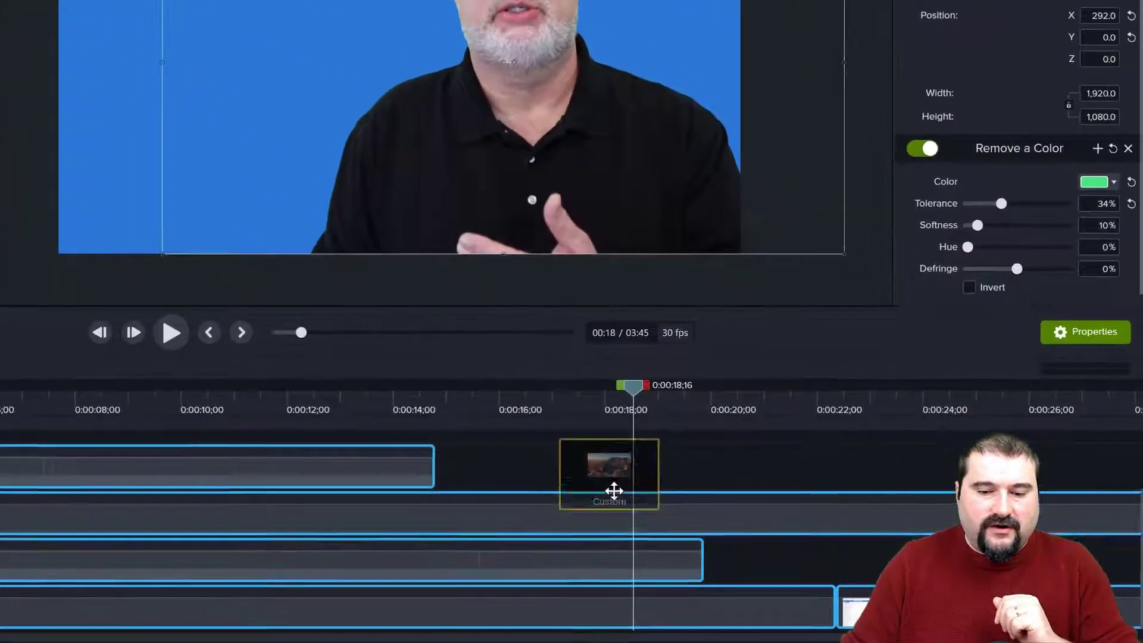
{"action": "left_click_drag", "start_coordinate": [614, 490], "coordinate": [626, 533]}
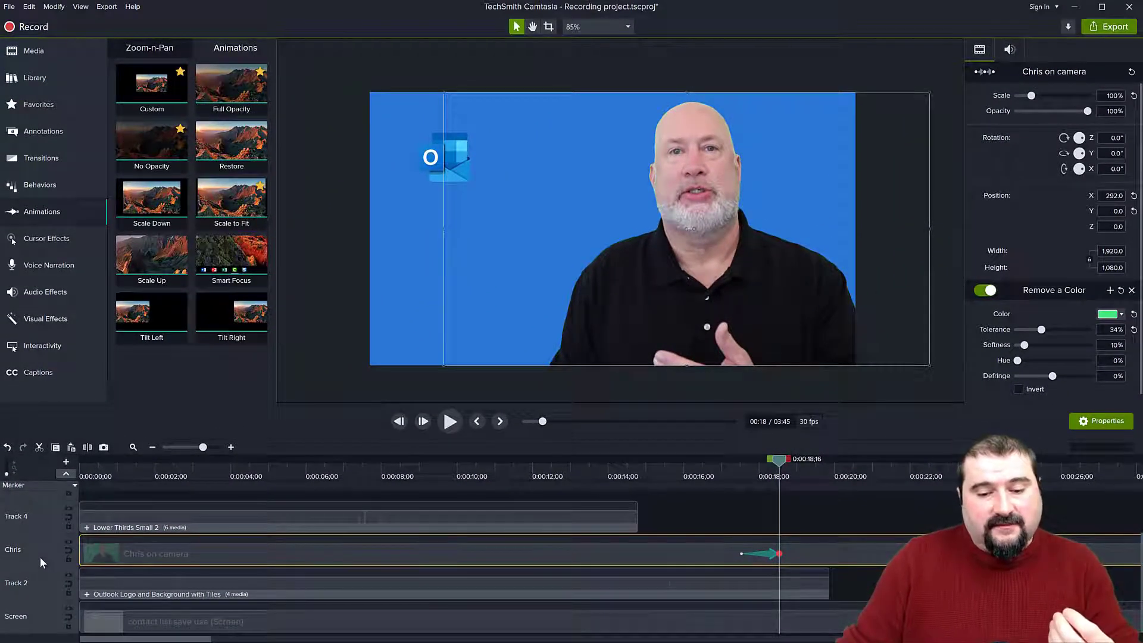
{"action": "mouse_move", "coordinate": [780, 463]}
{"action": "left_mouse_down"}
{"action": "mouse_move", "coordinate": [741, 464]}
{"action": "mouse_move", "coordinate": [779, 471]}
{"action": "left_mouse_up"}
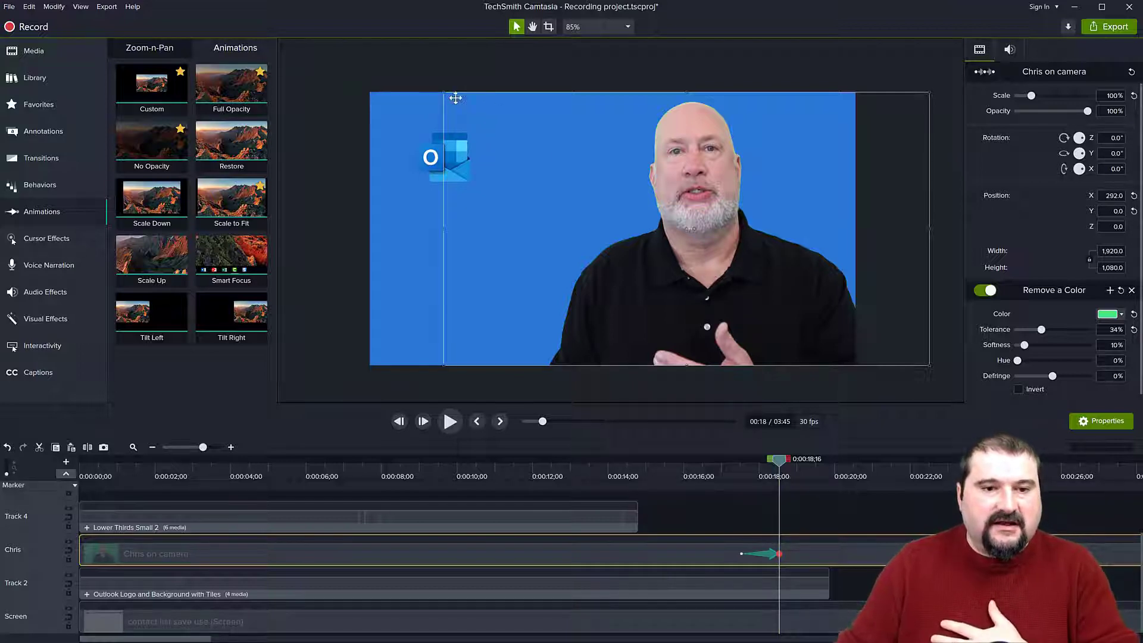
Scale the presenter down and move him toward the bottom-right corner
{"action": "left_click_drag", "start_coordinate": [445, 93], "coordinate": [735, 293]}
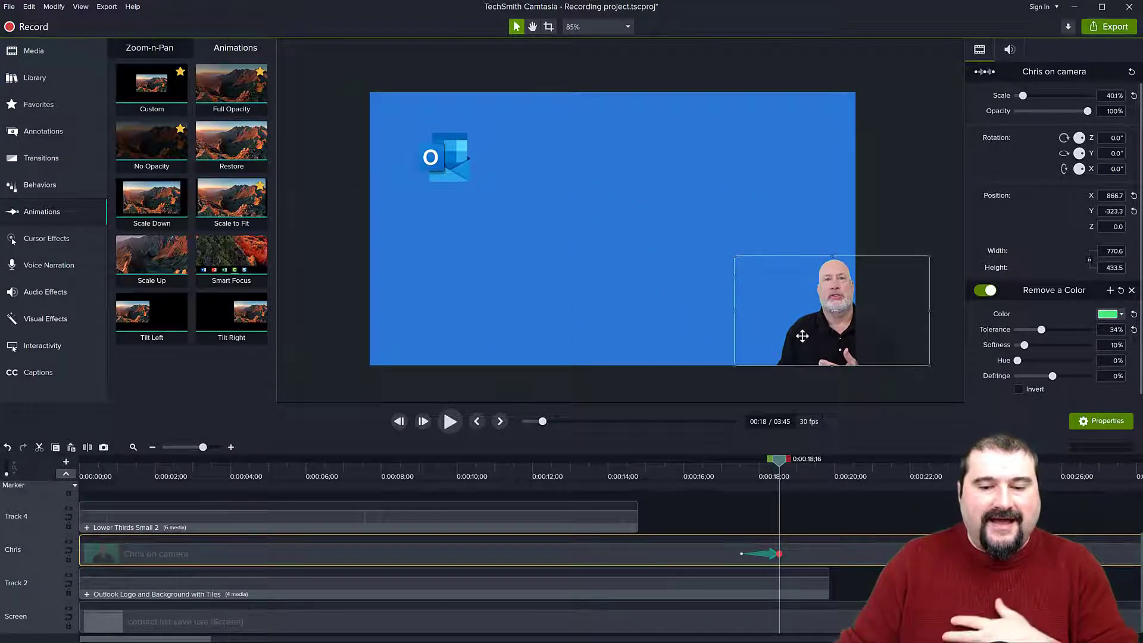
{"action": "left_click_drag", "start_coordinate": [811, 340], "coordinate": [768, 342]}
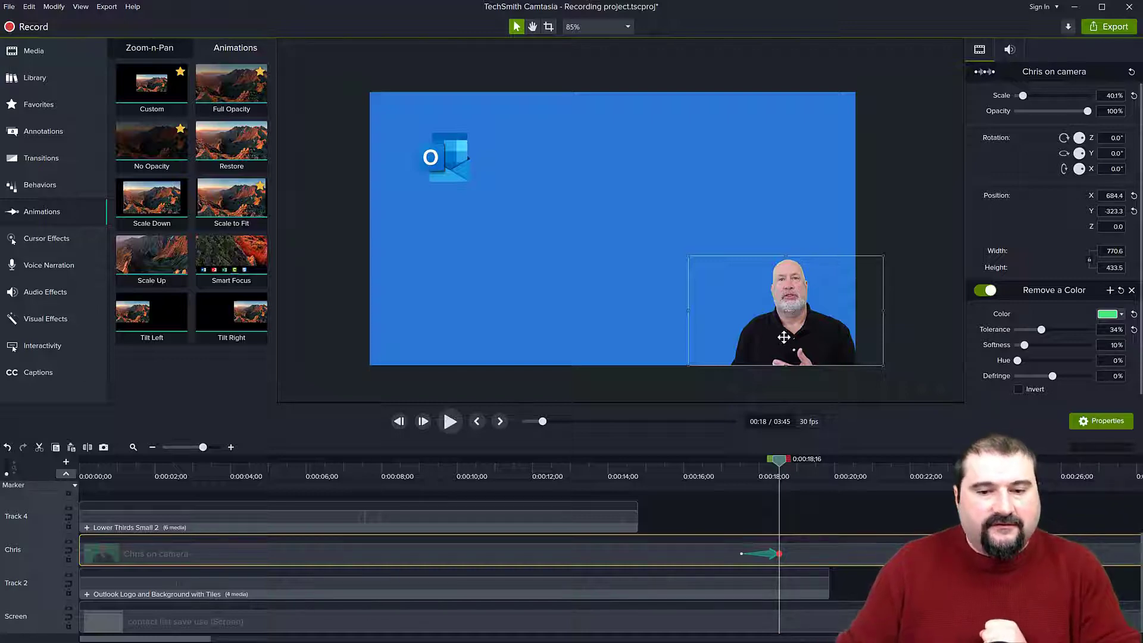
{"action": "left_click_drag", "start_coordinate": [819, 344], "coordinate": [820, 346]}
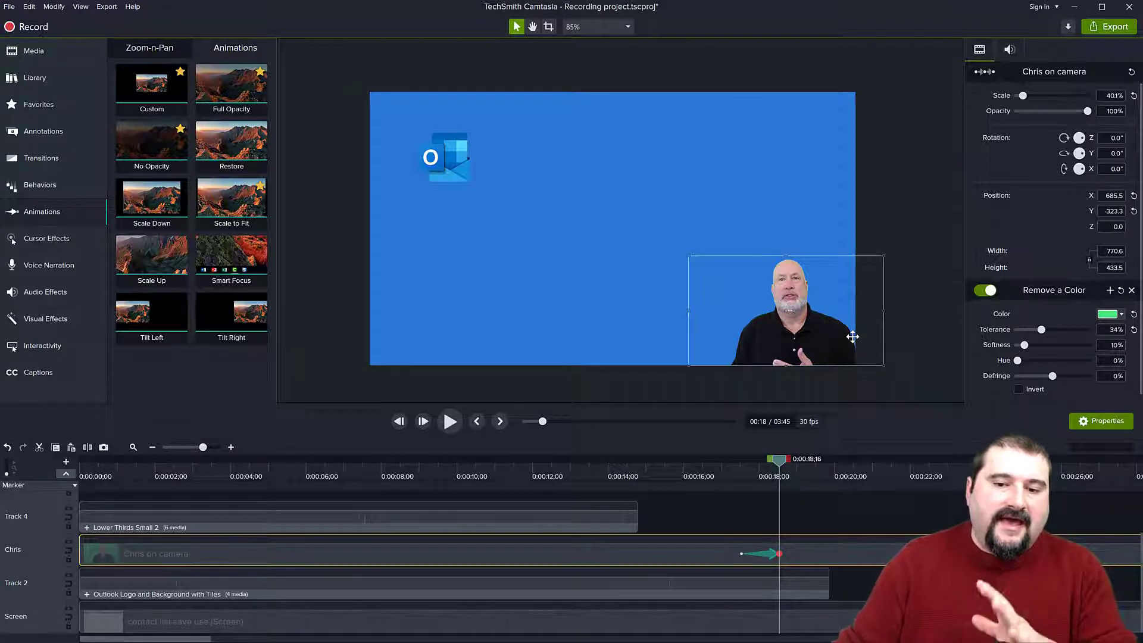
Use a temporary 3x3 grid to refine the presenter to 36.5% at X 713, Y -342.7, then delete the grid
{"action": "left_click", "coordinate": [25, 80]}
{"action": "left_click_drag", "start_coordinate": [186, 136], "coordinate": [615, 237]}
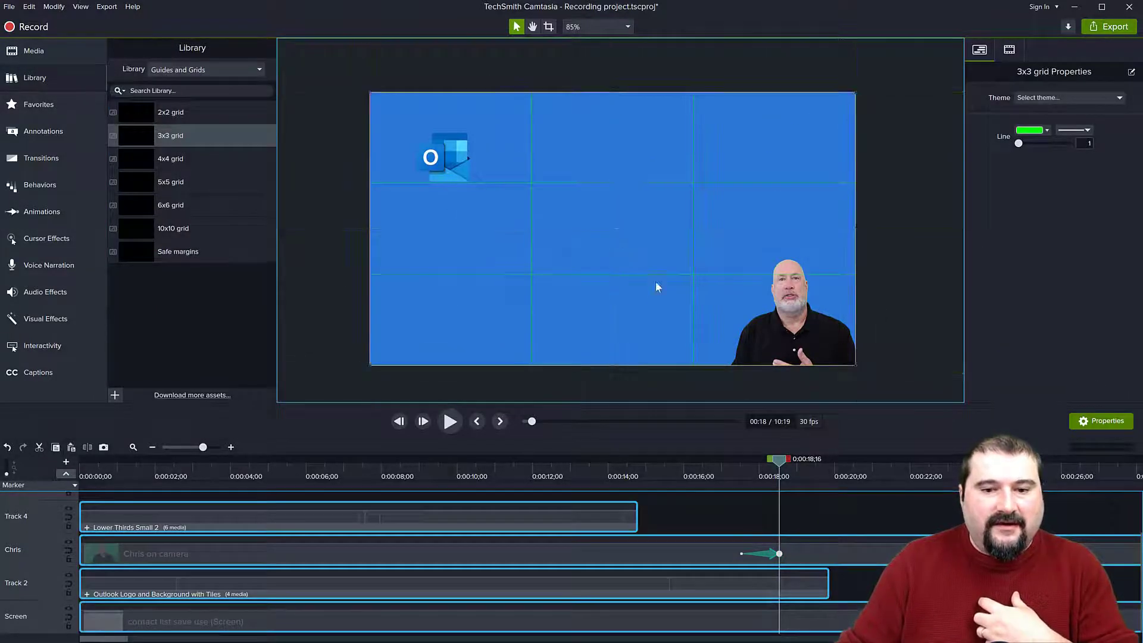
{"action": "left_click", "coordinate": [778, 291]}
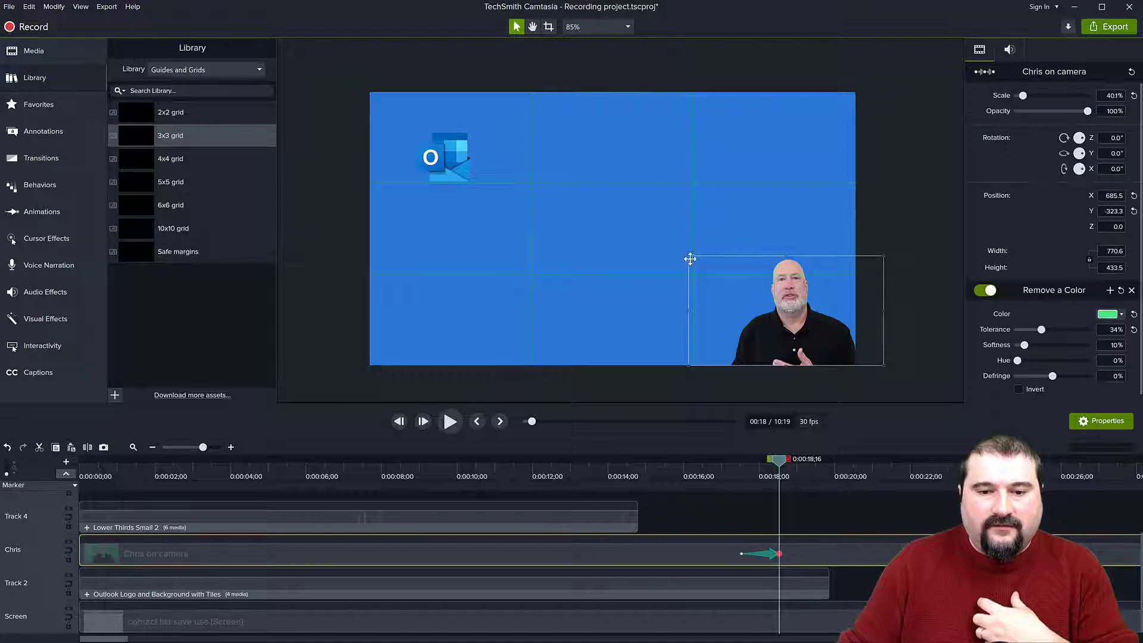
{"action": "left_click_drag", "start_coordinate": [688, 256], "coordinate": [707, 265]}
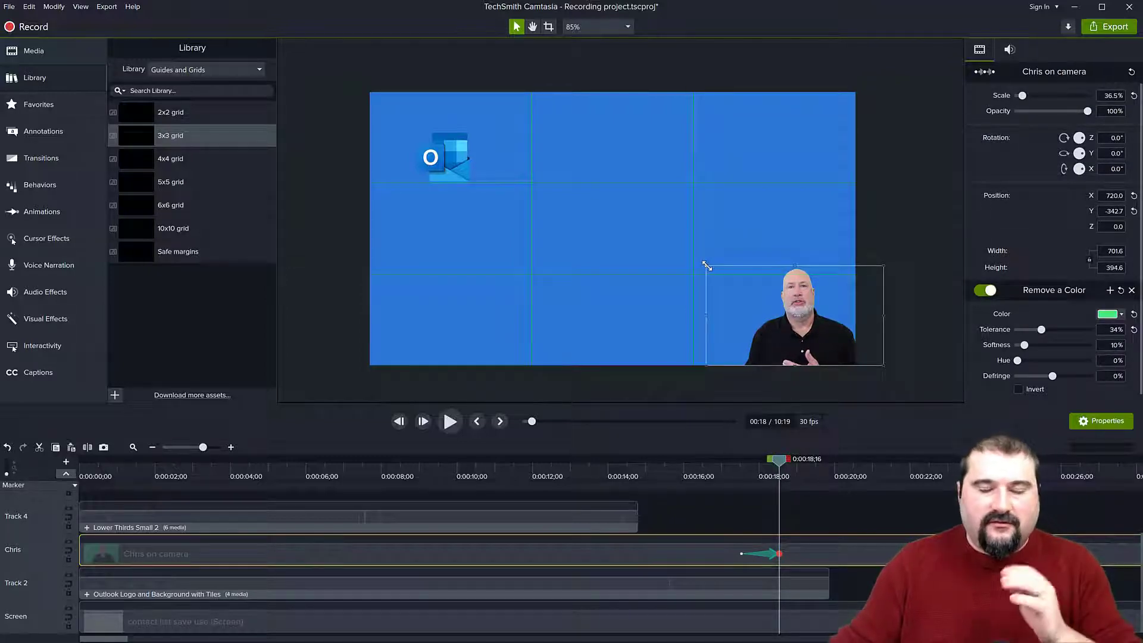
{"action": "left_click_drag", "start_coordinate": [847, 351], "coordinate": [845, 352]}
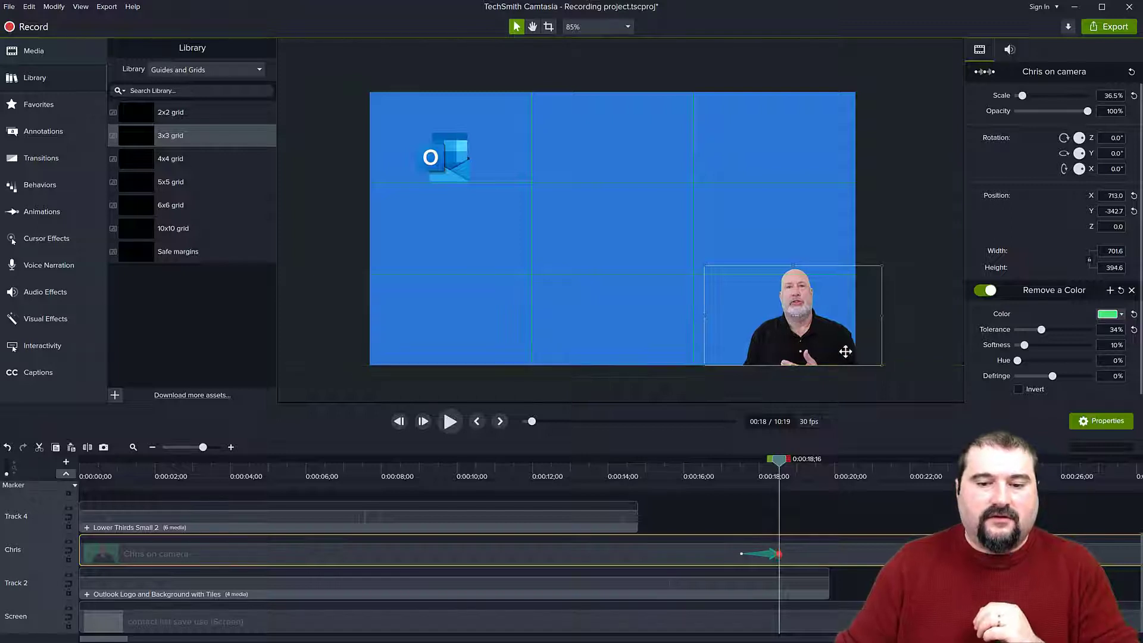
{"action": "left_click_drag", "start_coordinate": [553, 540], "coordinate": [566, 517]}
{"action": "key", "text": "Delete"}
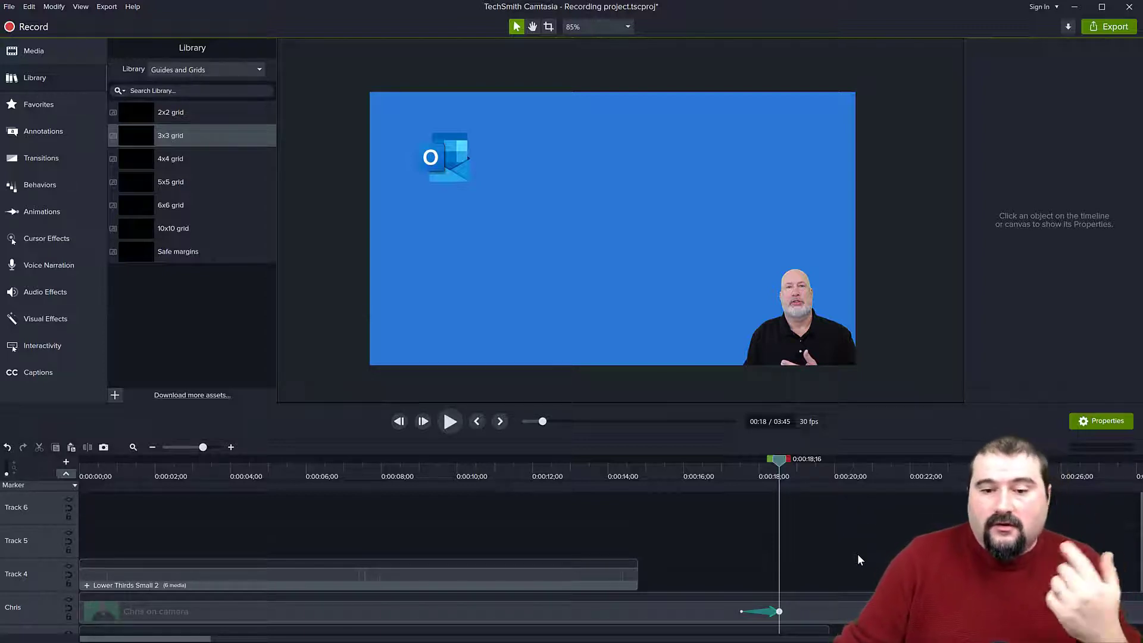
{"action": "scroll", "coordinate": [857, 560], "scroll_direction": "down", "scroll_amount": 1}
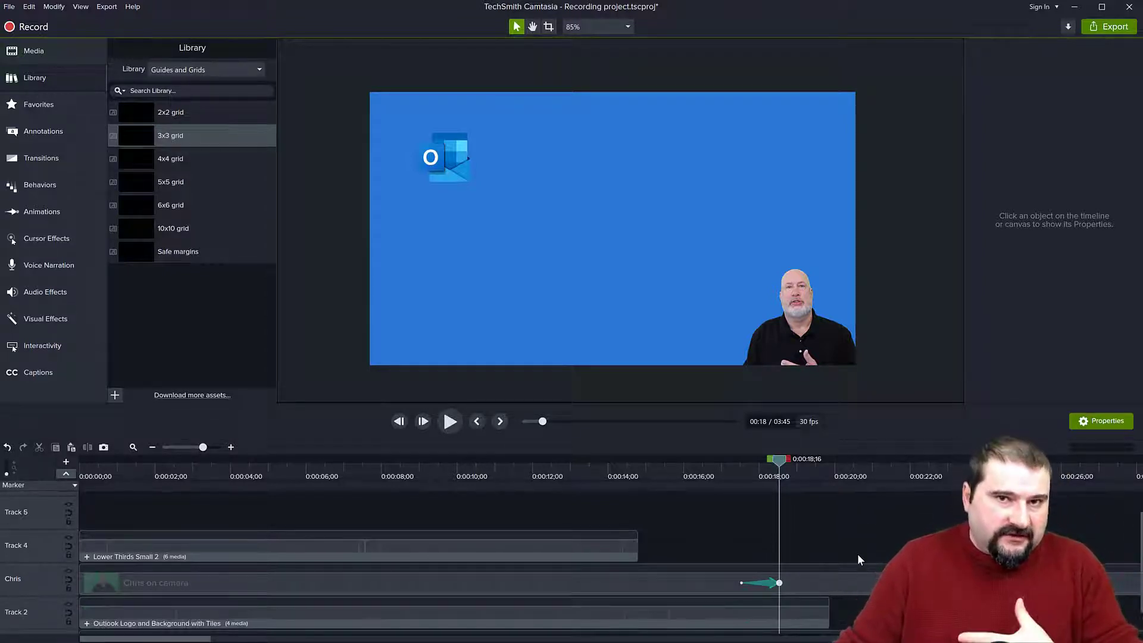
{"action": "scroll", "coordinate": [857, 559], "scroll_direction": "down", "scroll_amount": 1}
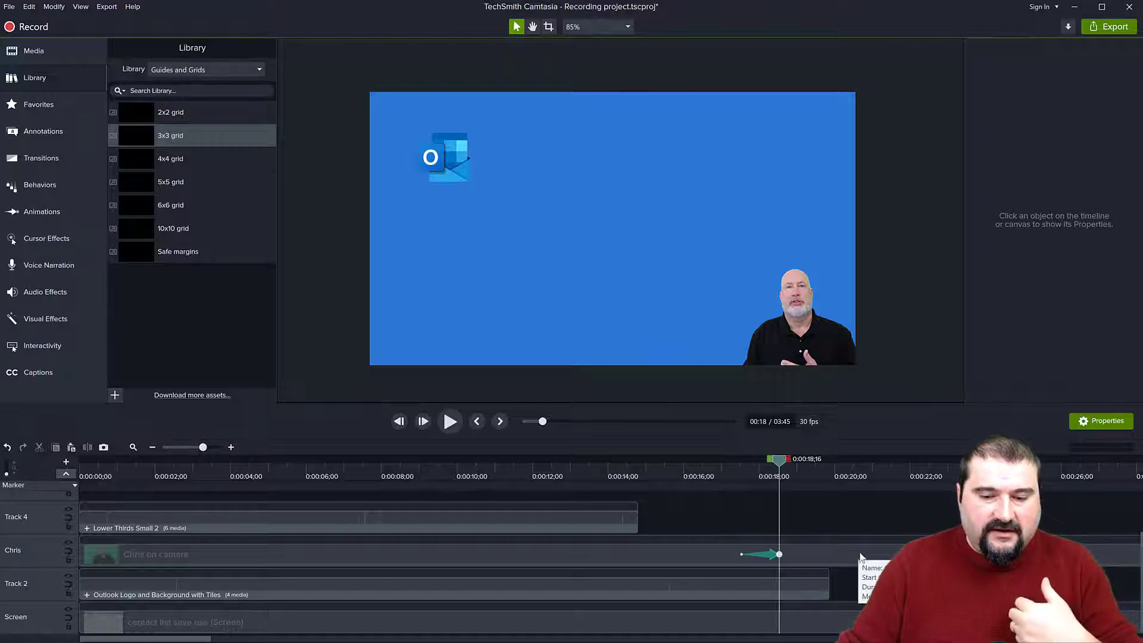
{"action": "left_click", "coordinate": [756, 587]}
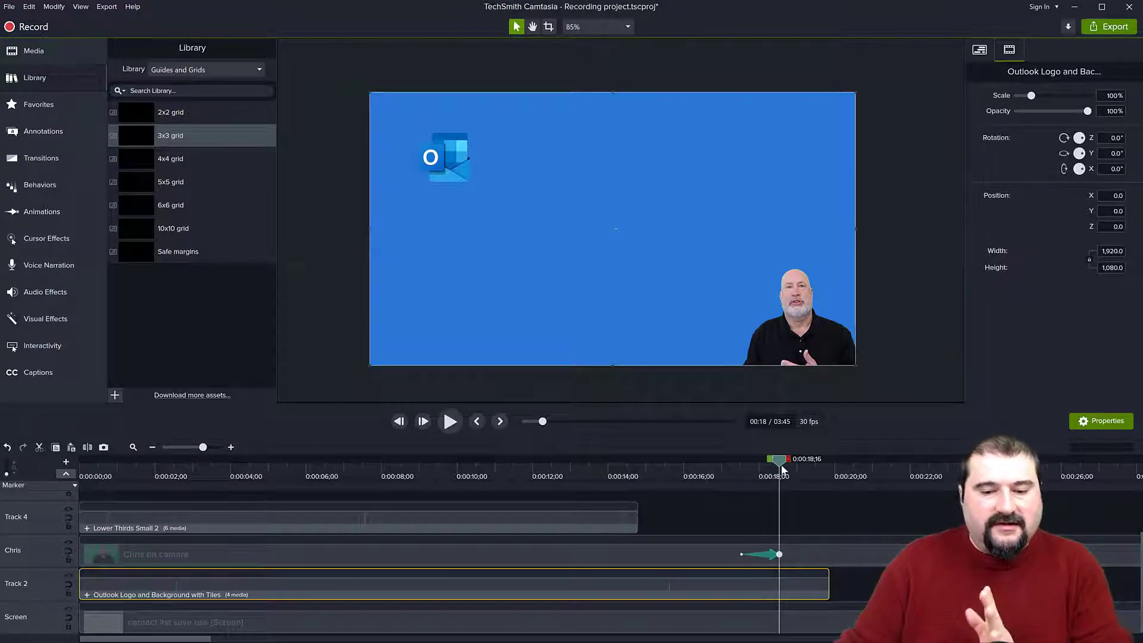
{"action": "left_click", "coordinate": [818, 556]}
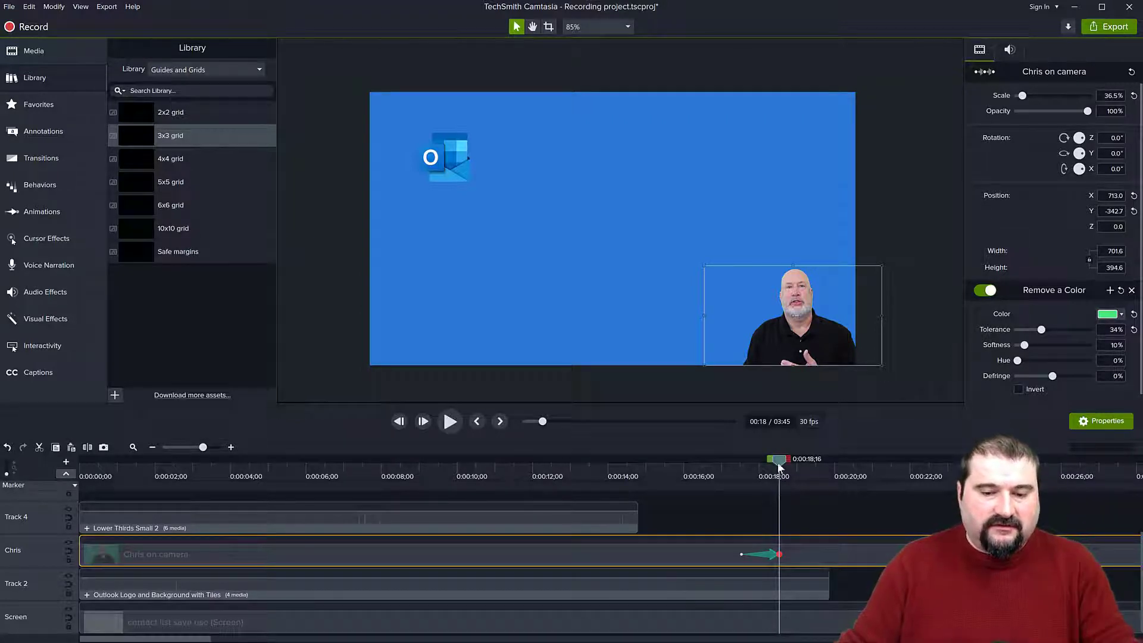
{"action": "left_click_drag", "start_coordinate": [779, 464], "coordinate": [727, 467]}
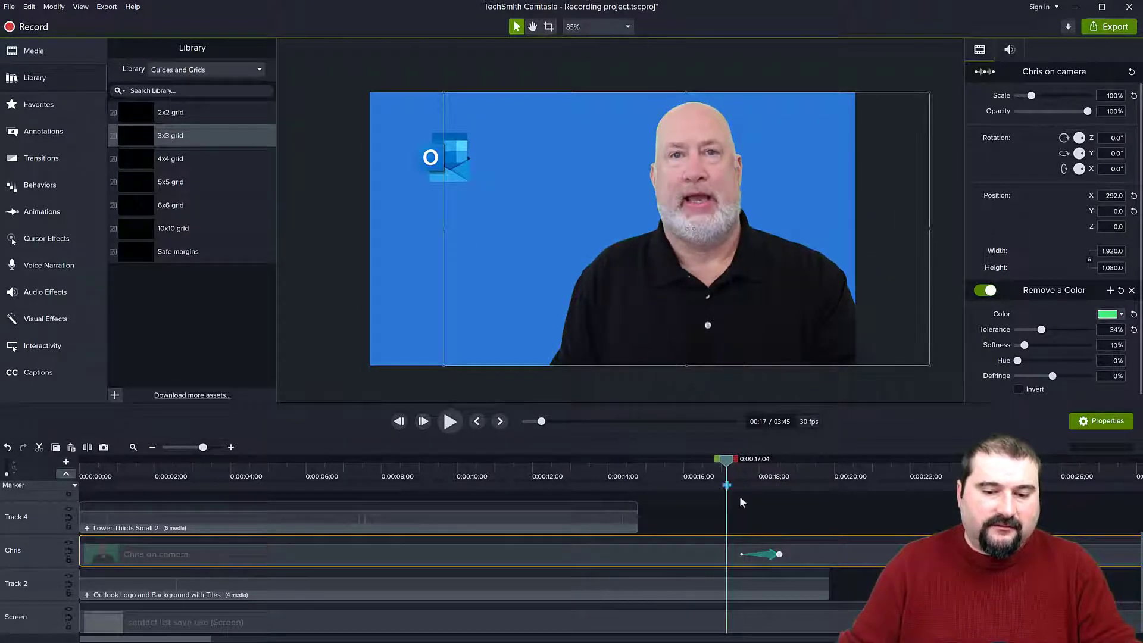
{"action": "key", "text": "space"}
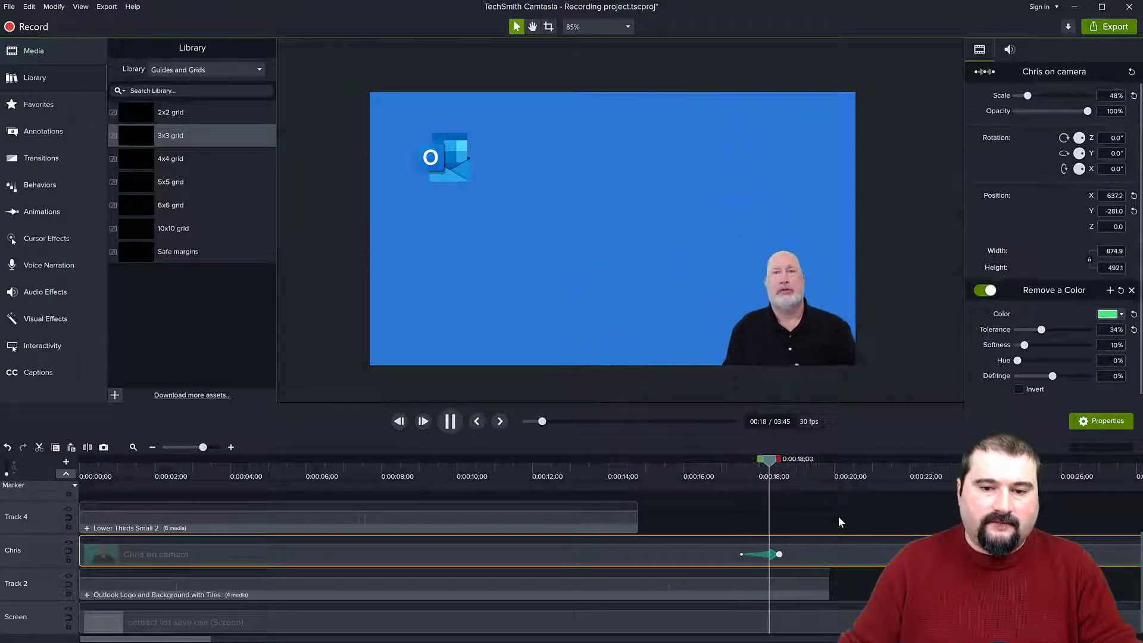
{"action": "key", "text": "space"}
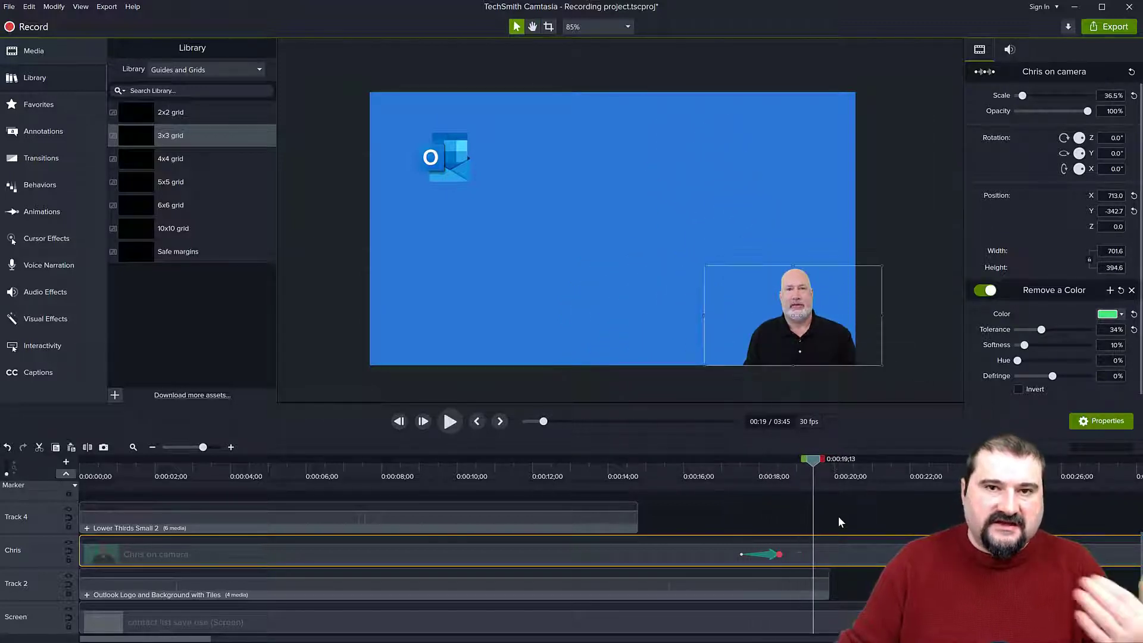
{"action": "left_click_drag", "start_coordinate": [810, 463], "coordinate": [780, 462]}
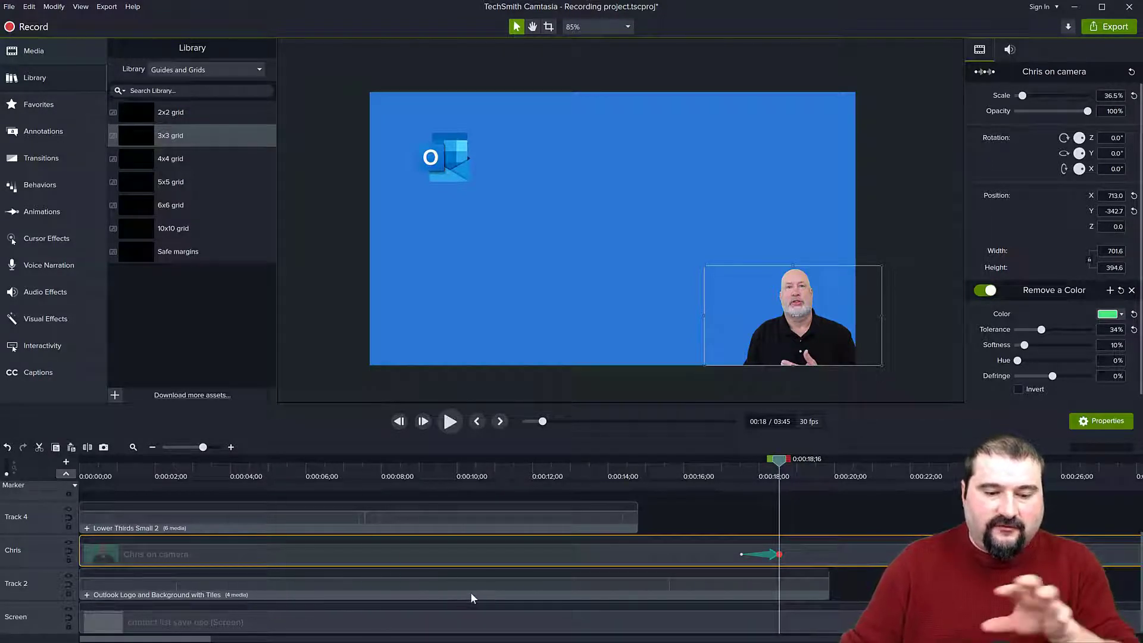
Inside the Outlook logo group, animate the Outlook icon to slide off the left edge to X -1131.5
{"action": "left_click", "coordinate": [86, 595]}
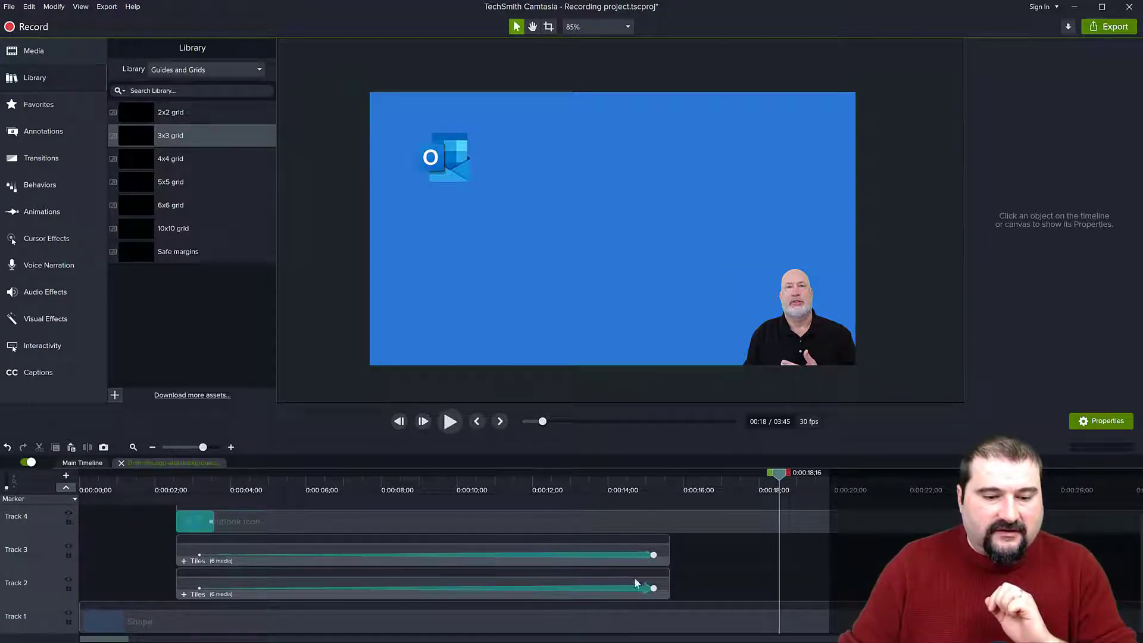
{"action": "left_click_drag", "start_coordinate": [397, 405], "coordinate": [397, 357]}
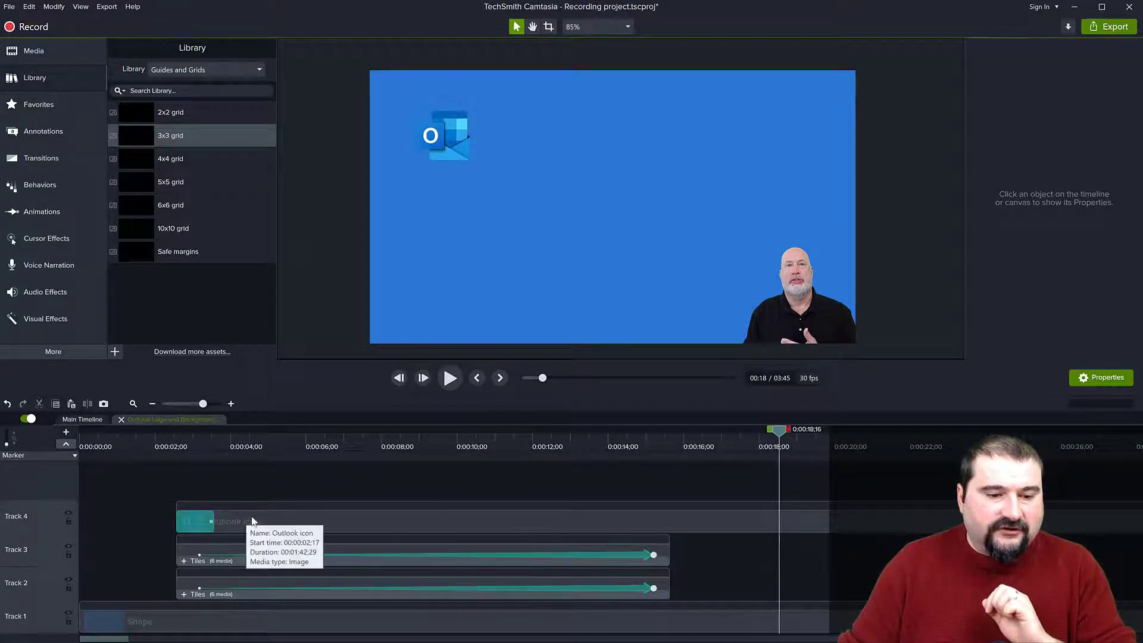
{"action": "left_click", "coordinate": [730, 520]}
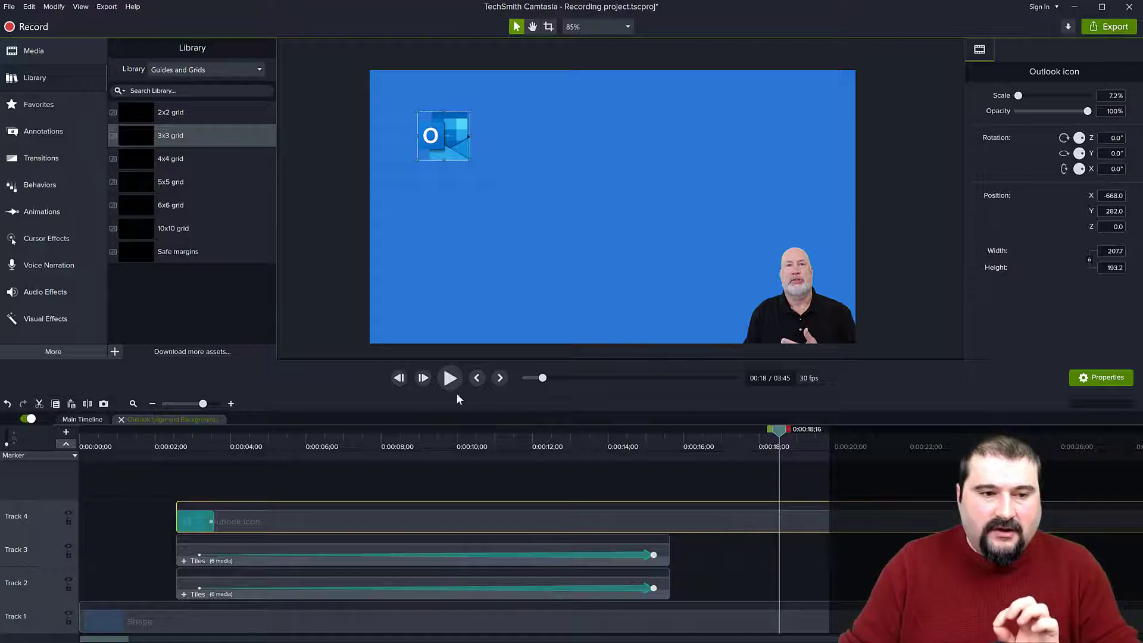
{"action": "left_click", "coordinate": [44, 211]}
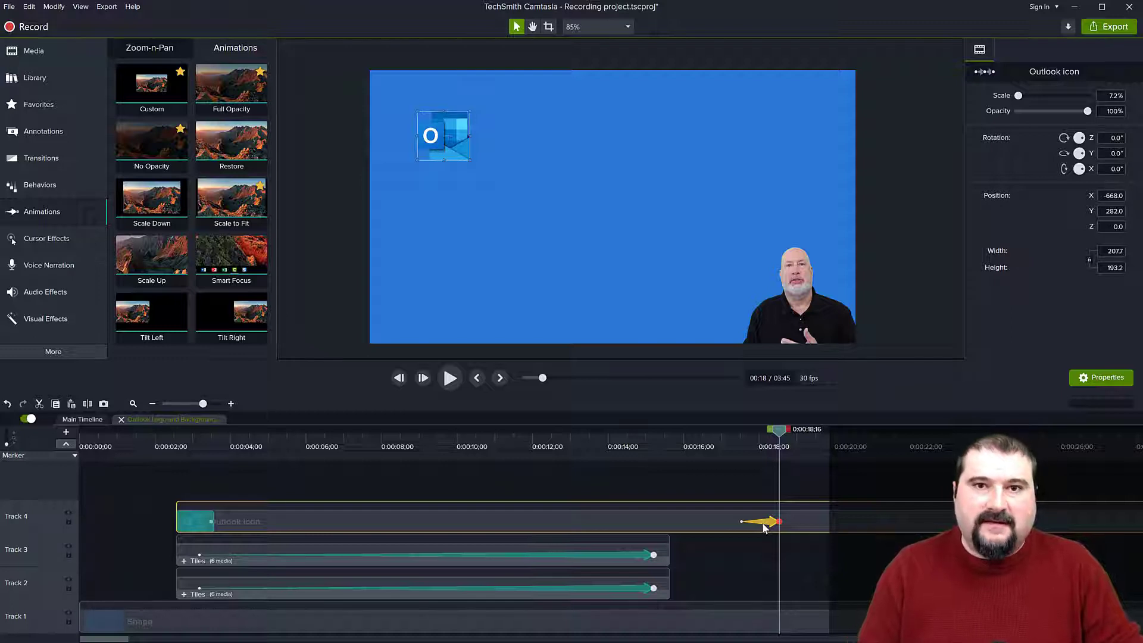
{"action": "key", "text": "Left"}
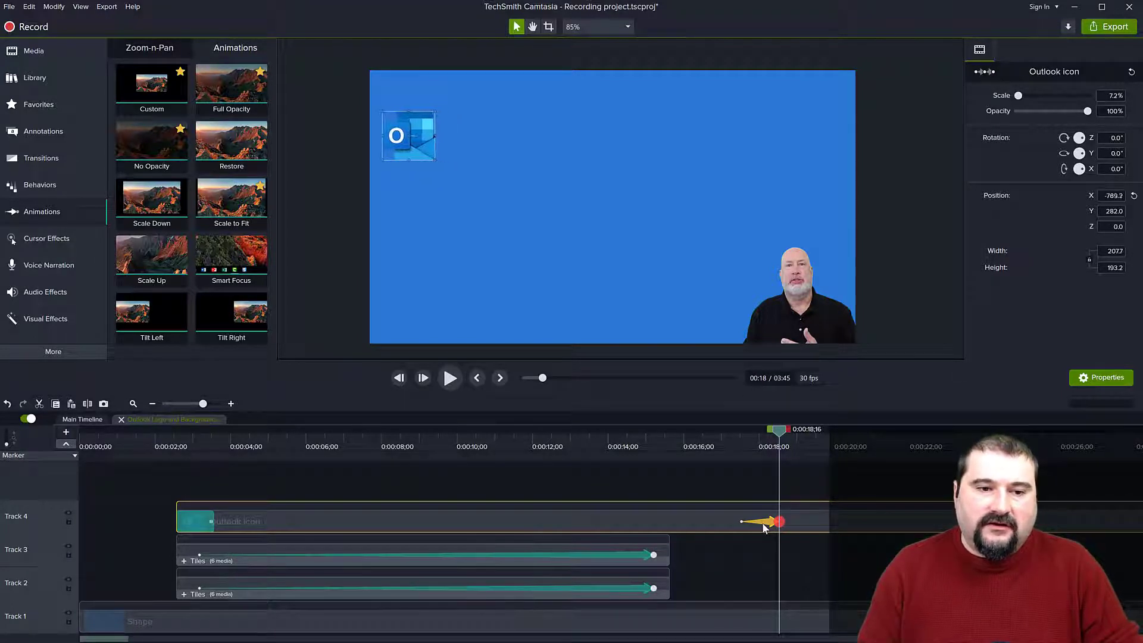
{"action": "key", "text": "Left"}
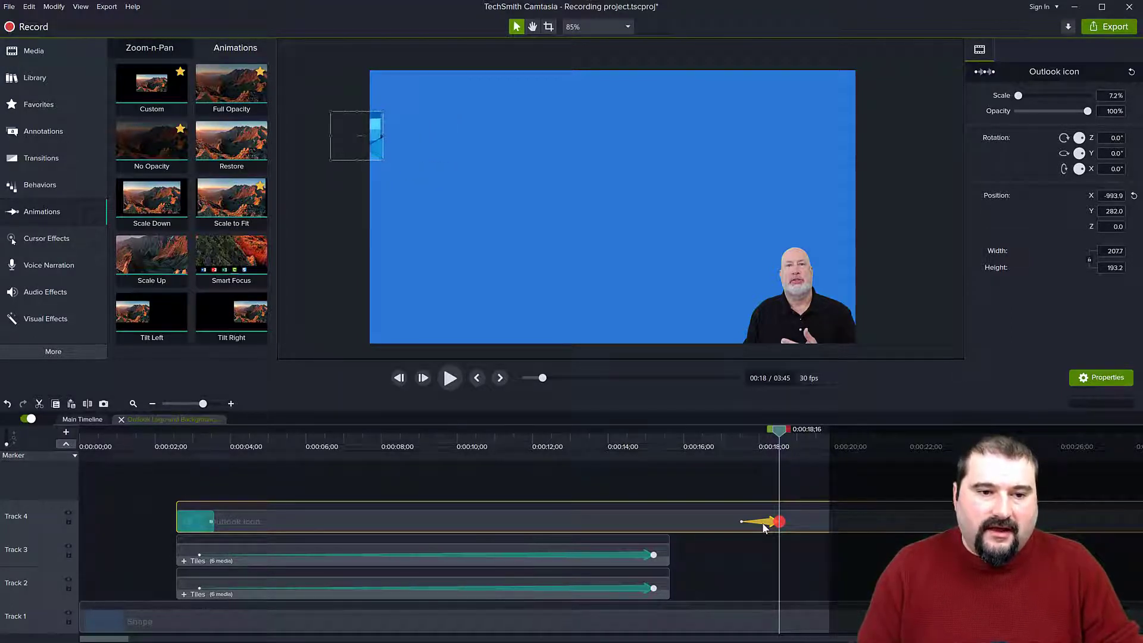
{"action": "key", "text": "Left"}
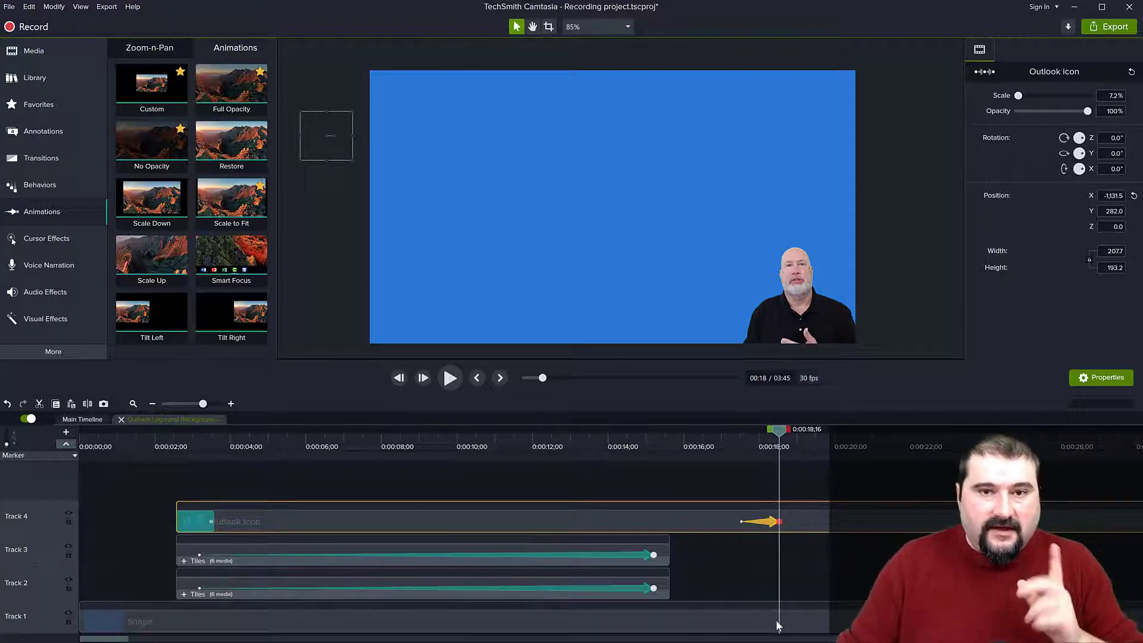
Give the blue Shape clip on Track 1 a custom animation sliding it off the right edge by 0:18;16
{"action": "left_click", "coordinate": [752, 621]}
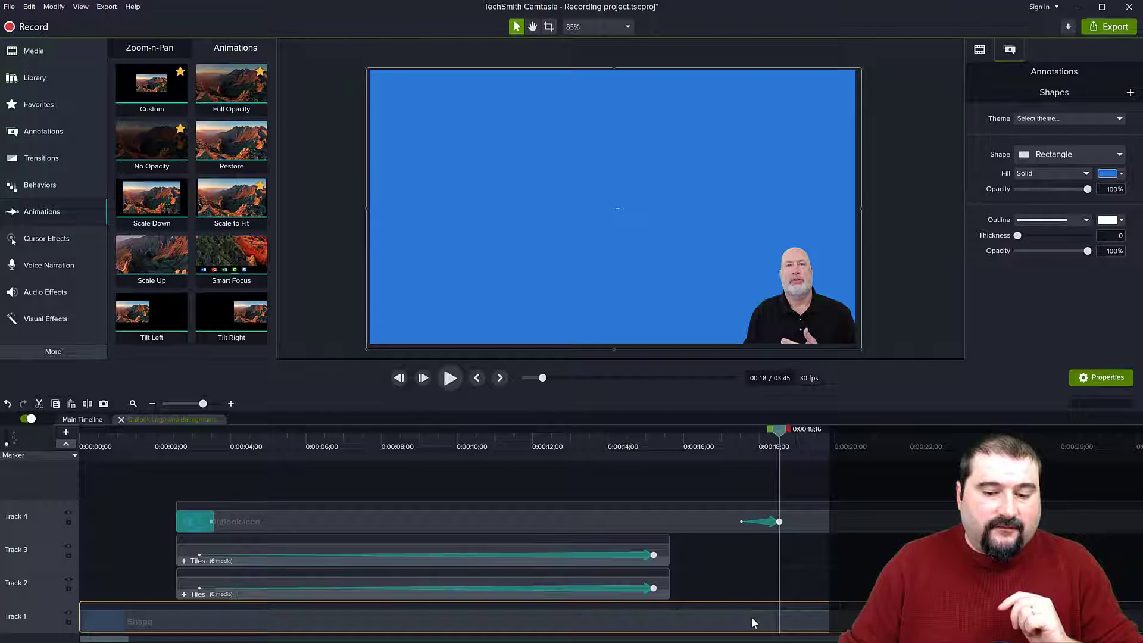
{"action": "left_click", "coordinate": [117, 625]}
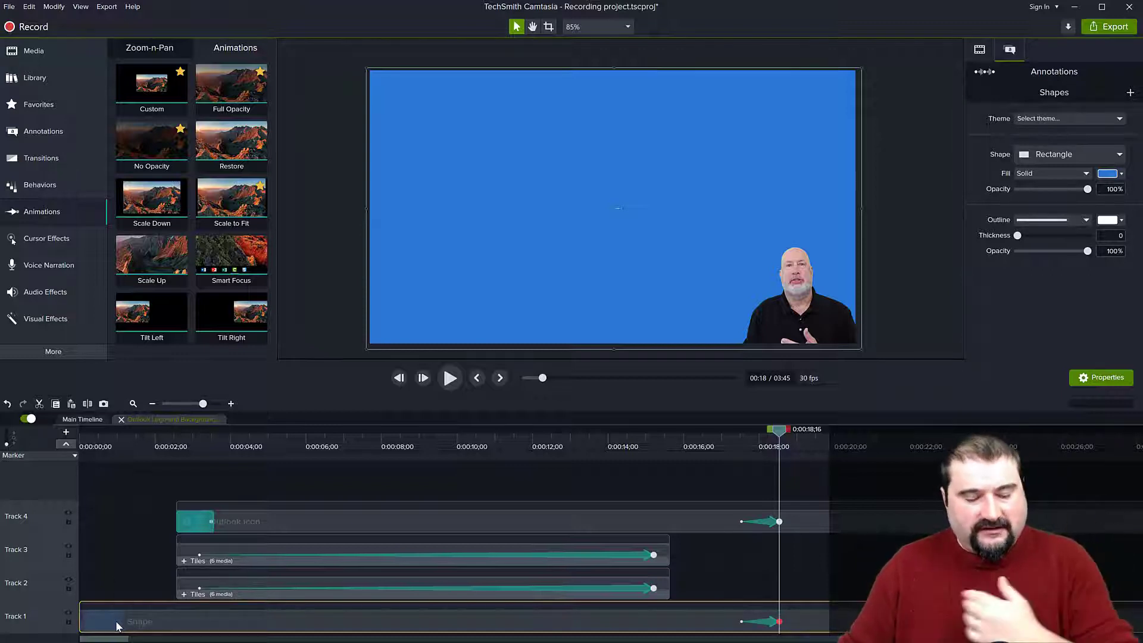
{"action": "key", "text": "Right"}
{"action": "key", "text": "Right"}
{"action": "key", "text": "Right"}
{"action": "key", "text": "Right"}
{"action": "key", "text": "Right"}
{"action": "key", "text": "Right"}
{"action": "key", "text": "Right"}
{"action": "key", "text": "Right"}
{"action": "key", "text": "Right"}
{"action": "key", "text": "Right"}
{"action": "key", "text": "Right"}
{"action": "key", "text": "Right"}
{"action": "key", "text": "Right"}
{"action": "key", "text": "Right"}
{"action": "key", "text": "Right"}
{"action": "key", "text": "Right"}
{"action": "key", "text": "Right"}
{"action": "key", "text": "Right"}
{"action": "key", "text": "Right"}
{"action": "key", "text": "Right"}
{"action": "key", "text": "Right"}
{"action": "key", "text": "Right"}
{"action": "key", "text": "Right"}
{"action": "key", "text": "Right"}
{"action": "key", "text": "Right"}
{"action": "key", "text": "Right"}
{"action": "key", "text": "Right"}
{"action": "key", "text": "Right"}
{"action": "key", "text": "Right"}
{"action": "key", "text": "Right"}
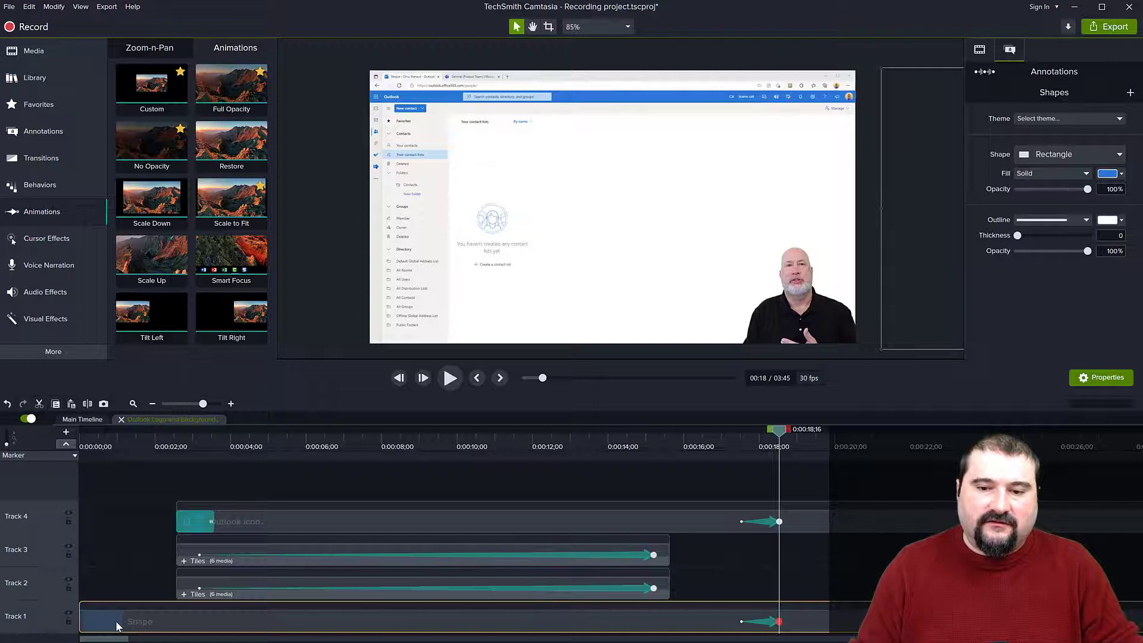
{"action": "key", "text": "Left"}
{"action": "key", "text": "Left"}
{"action": "key", "text": "Left"}
{"action": "key", "text": "Left"}
{"action": "key", "text": "Left"}
{"action": "key", "text": "Left"}
{"action": "key", "text": "Left"}
{"action": "key", "text": "Left"}
{"action": "key", "text": "Left"}
{"action": "key", "text": "Left"}
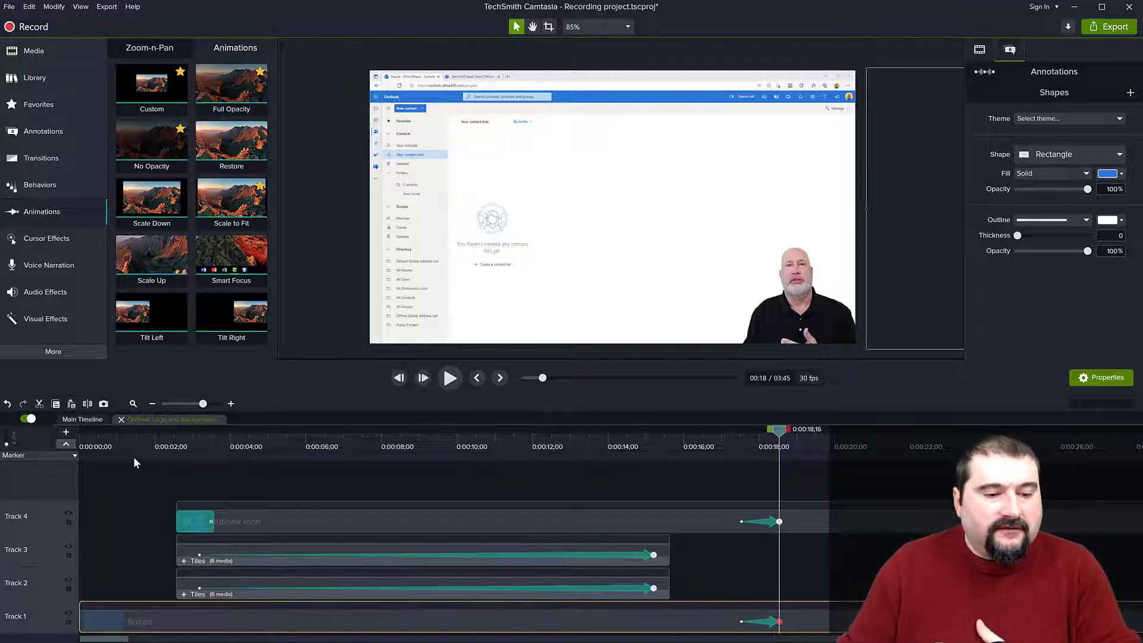
Back on the main timeline, preview from 0:15 to the Outlook contacts screen with the corner speaker at 0:19
{"action": "left_click", "coordinate": [120, 419]}
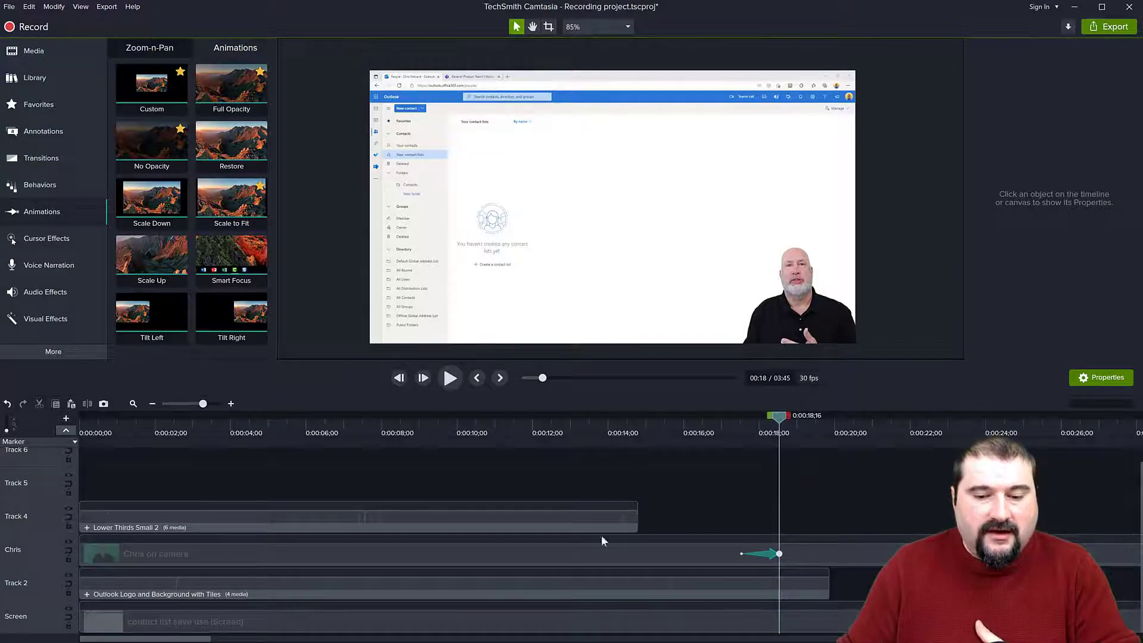
{"action": "left_click", "coordinate": [647, 427]}
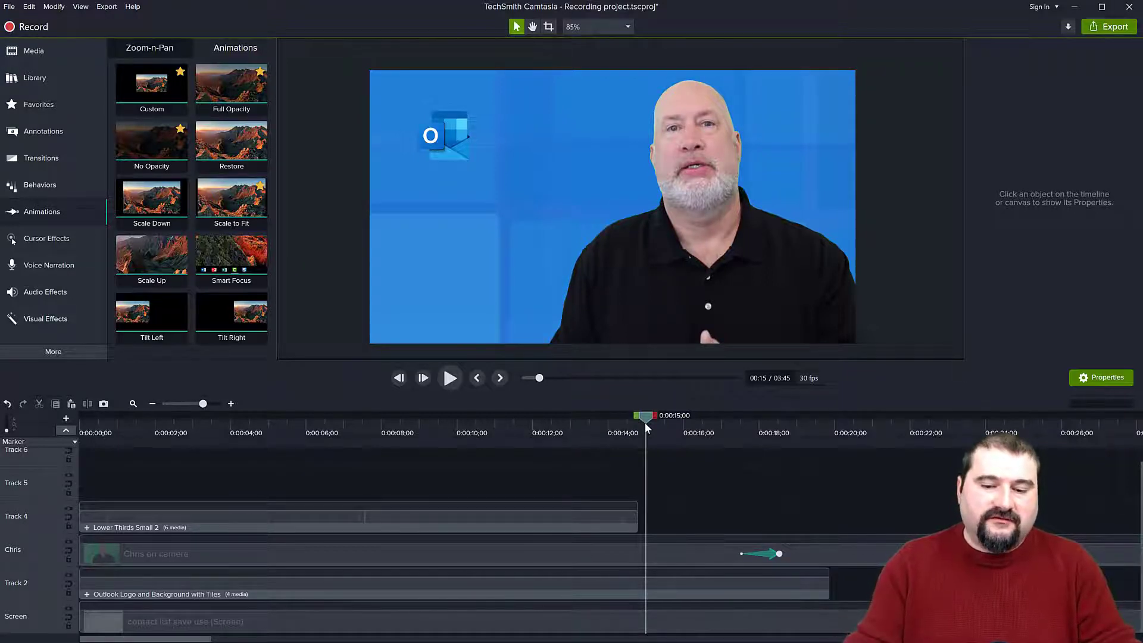
{"action": "key", "text": "space"}
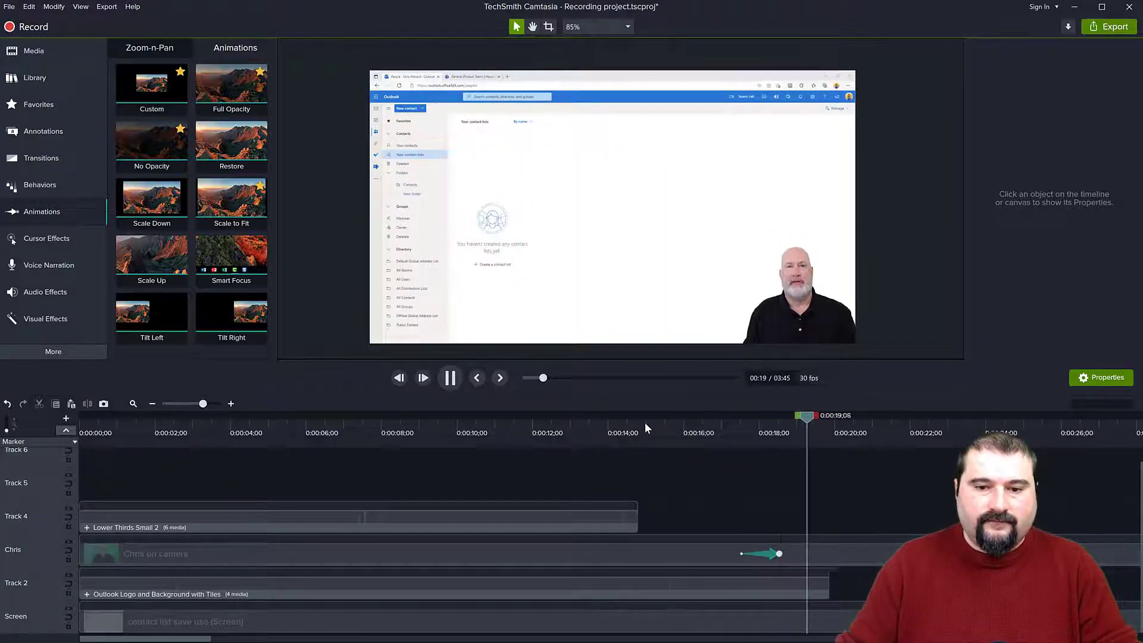
{"action": "key", "text": "space"}
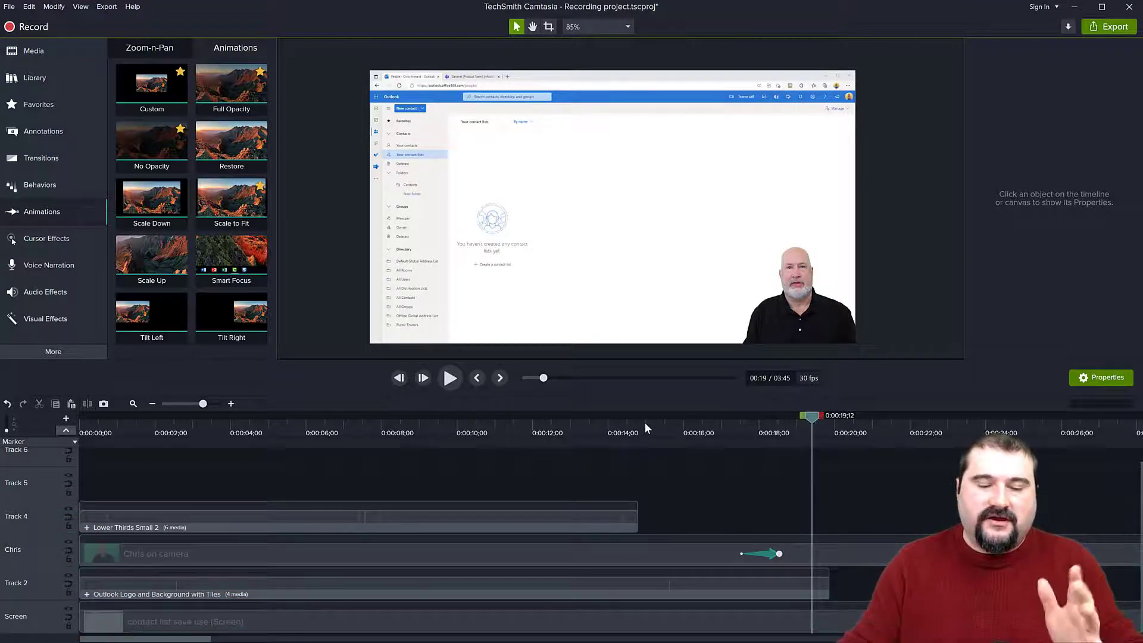
{"action": "scroll", "coordinate": [722, 505], "scroll_direction": "down", "scroll_amount": 5}
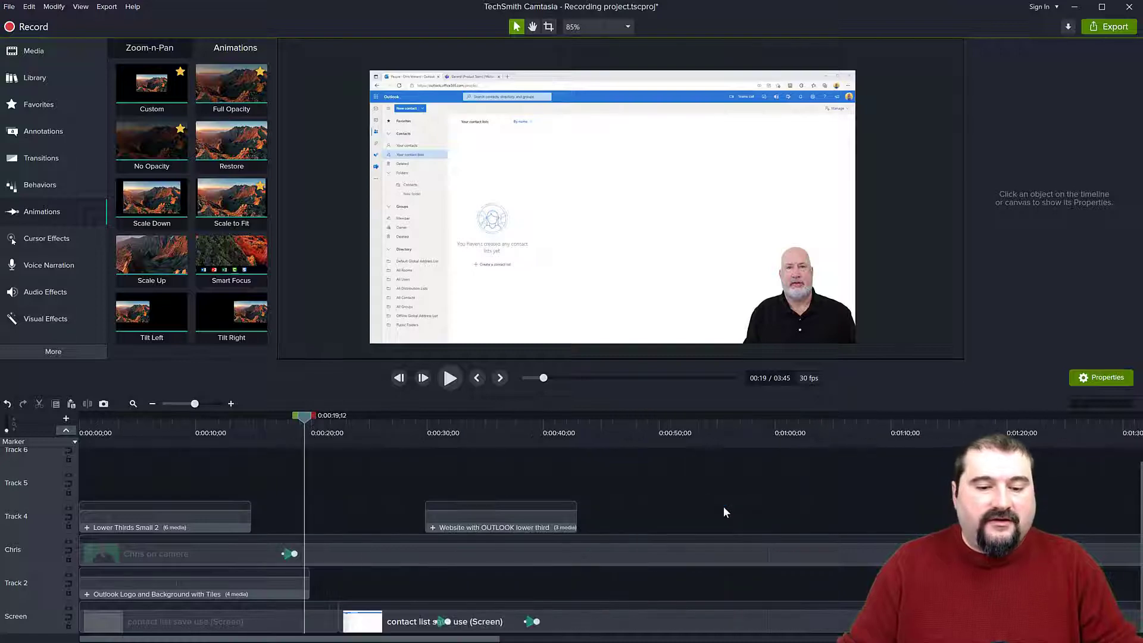
{"action": "scroll", "coordinate": [504, 527], "scroll_direction": "down", "scroll_amount": 2}
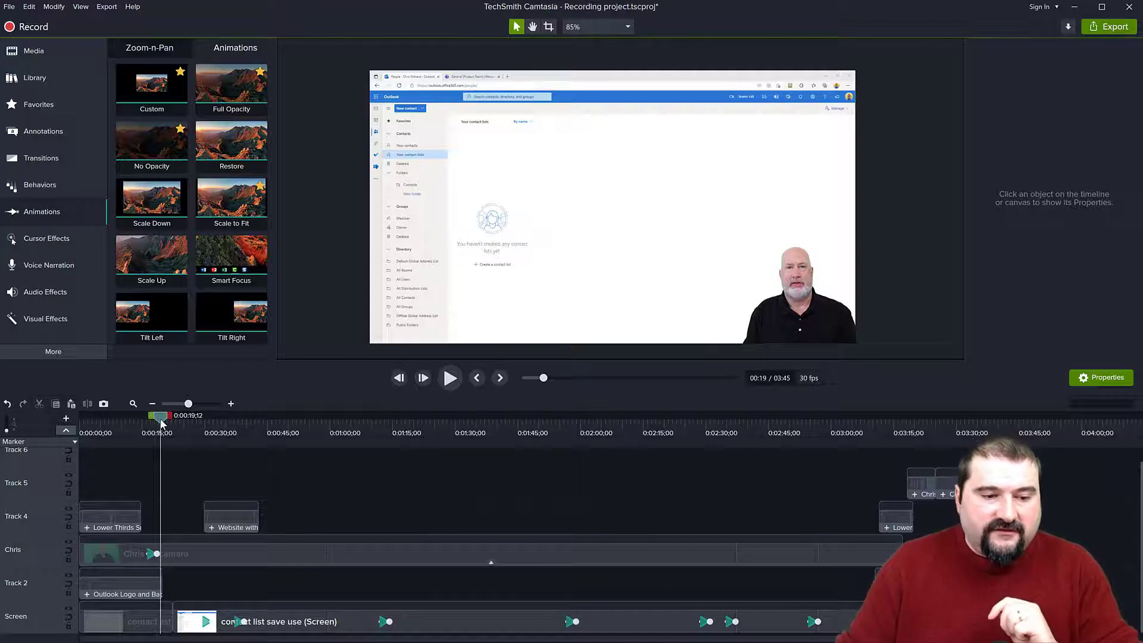
{"action": "left_click_drag", "start_coordinate": [160, 421], "coordinate": [235, 433]}
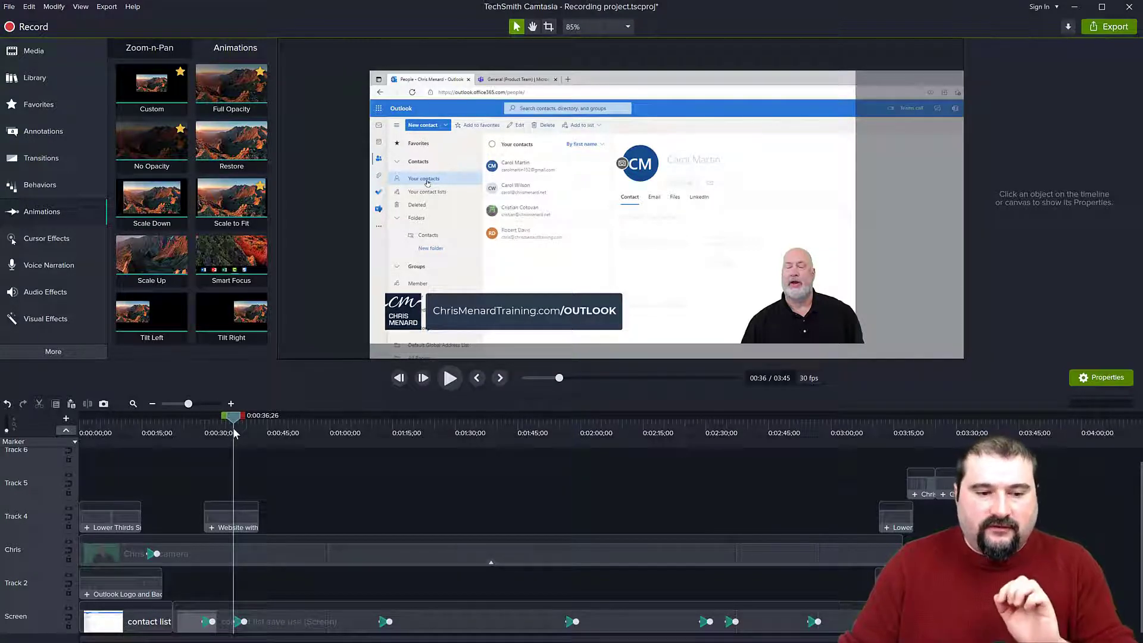
{"action": "left_click_drag", "start_coordinate": [235, 434], "coordinate": [733, 462]}
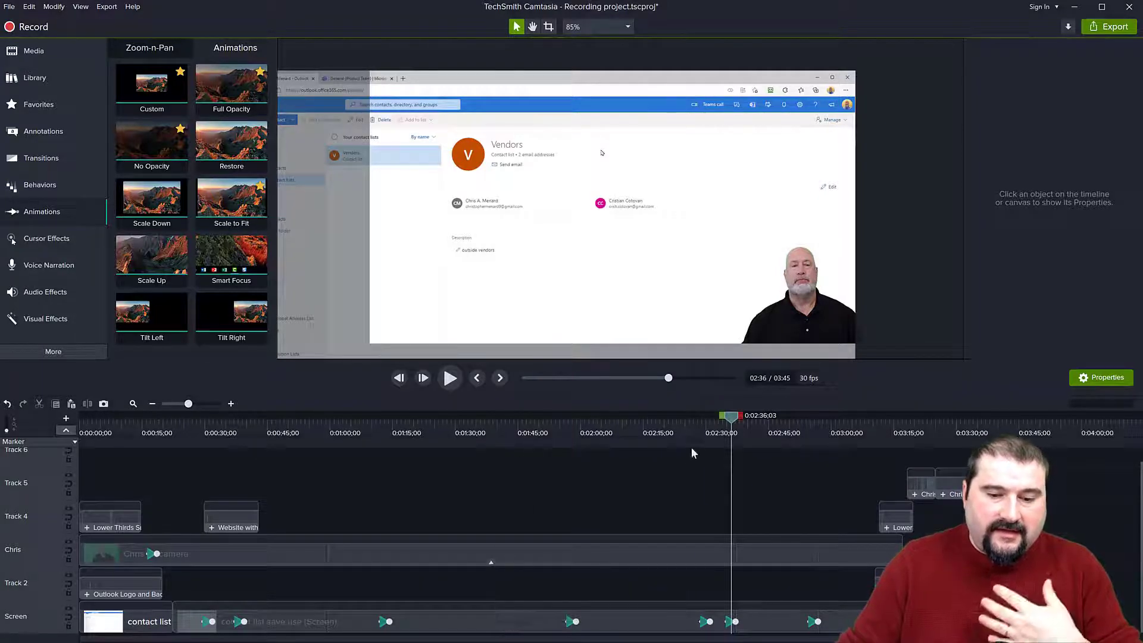
{"action": "left_click_drag", "start_coordinate": [731, 421], "coordinate": [870, 432]}
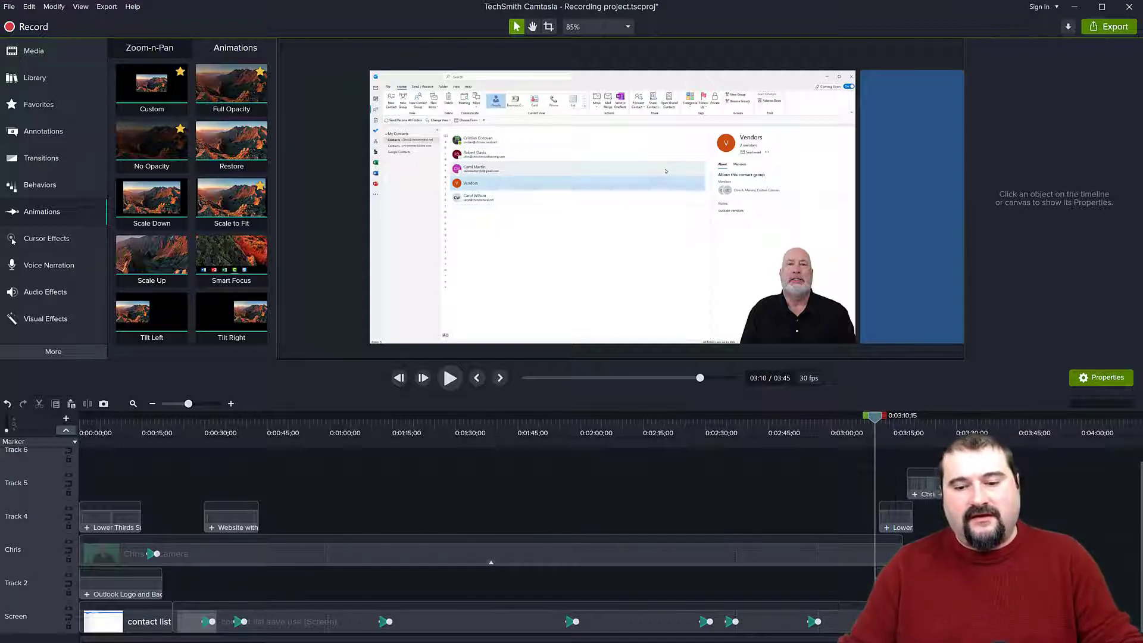
{"action": "key", "text": "ctrl+plus"}
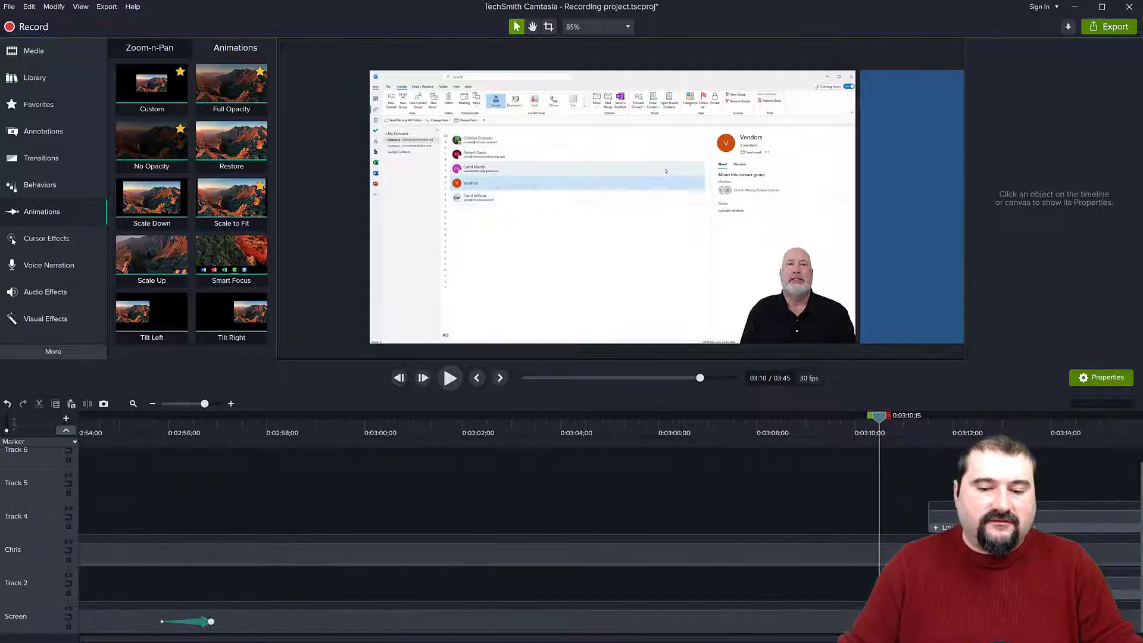
{"action": "key", "text": "ctrl+plus"}
{"action": "left_click", "coordinate": [847, 583]}
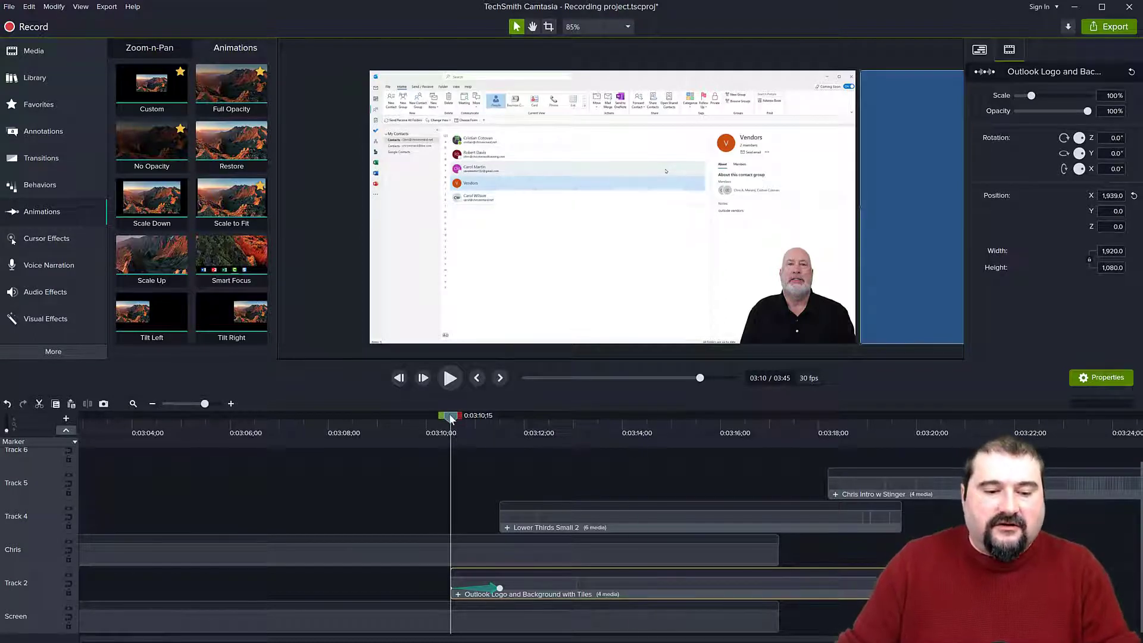
{"action": "left_click_drag", "start_coordinate": [452, 416], "coordinate": [496, 424]}
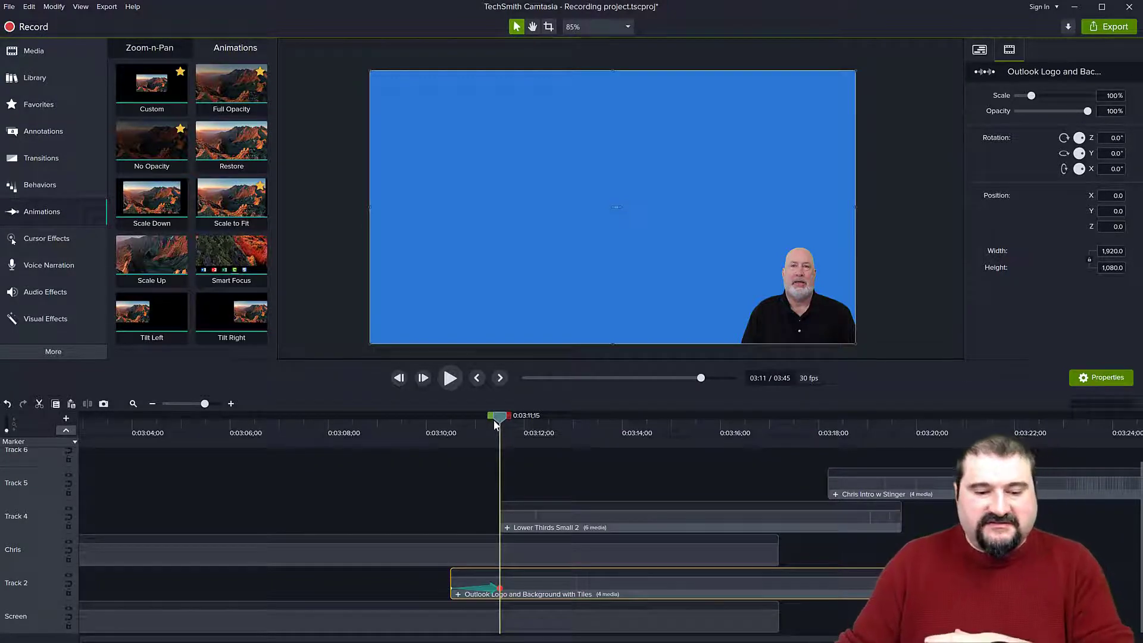
{"action": "mouse_move", "coordinate": [495, 423]}
{"action": "left_mouse_down"}
{"action": "mouse_move", "coordinate": [542, 427]}
{"action": "mouse_move", "coordinate": [449, 436]}
{"action": "mouse_move", "coordinate": [495, 445]}
{"action": "left_mouse_up"}
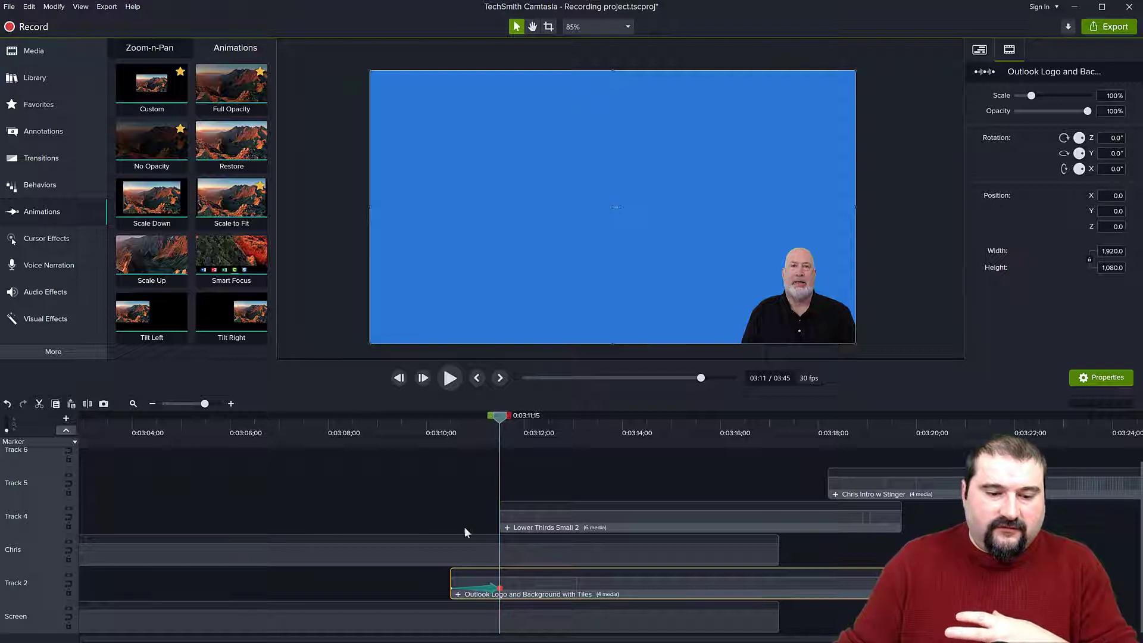
Scale the Chris on camera clip up to 95.6% at X 145.9, Y -23.7, then bring up the Library
{"action": "left_click", "coordinate": [459, 551]}
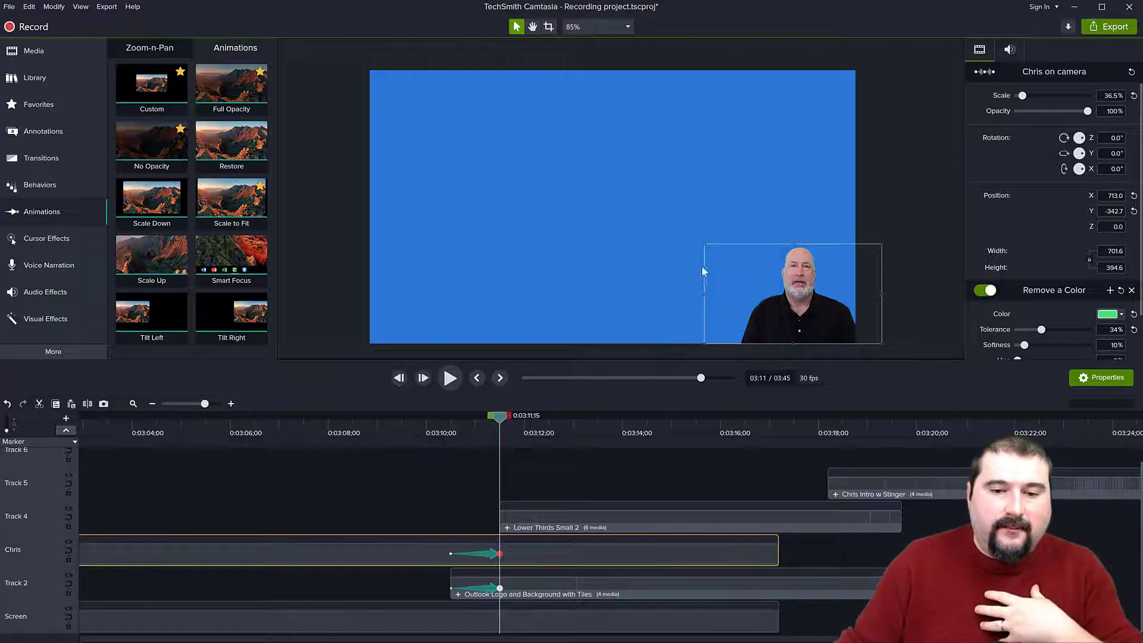
{"action": "left_click_drag", "start_coordinate": [705, 246], "coordinate": [417, 266]}
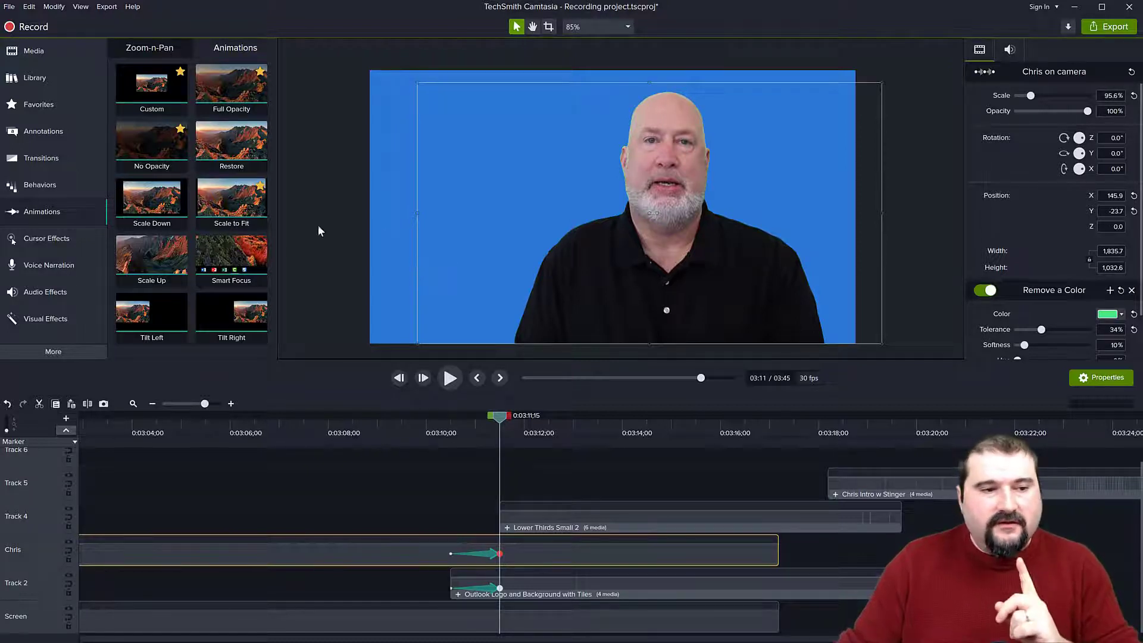
{"action": "left_click", "coordinate": [31, 78]}
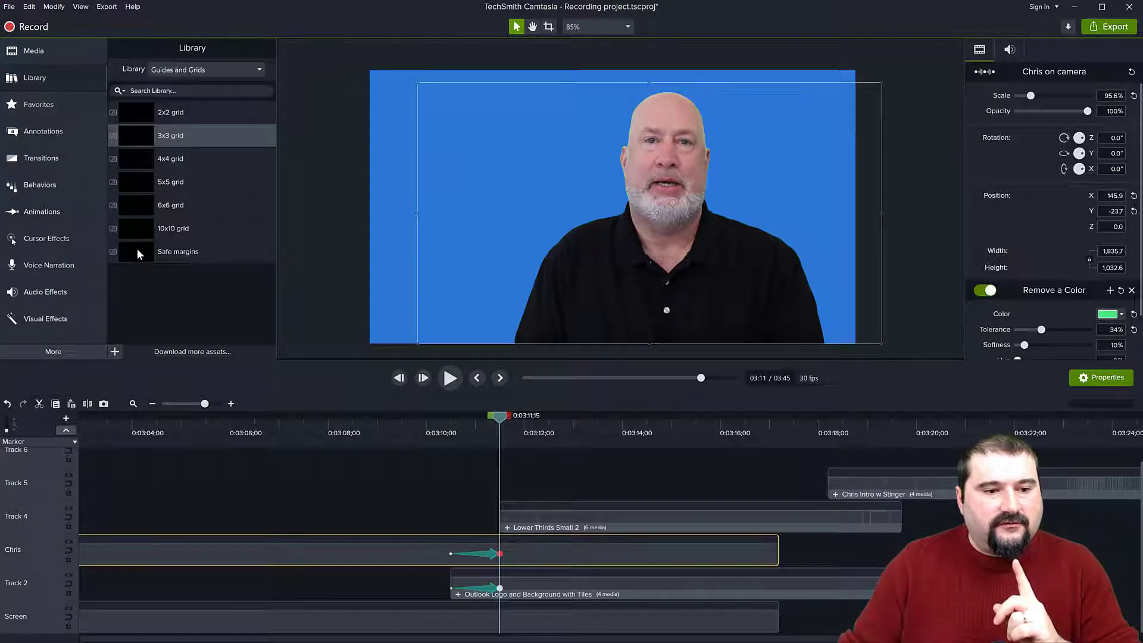
Add a Safe margins guide on a locked Track 6 and move the full-size speaker right to X 297.7
{"action": "left_click_drag", "start_coordinate": [136, 250], "coordinate": [458, 465]}
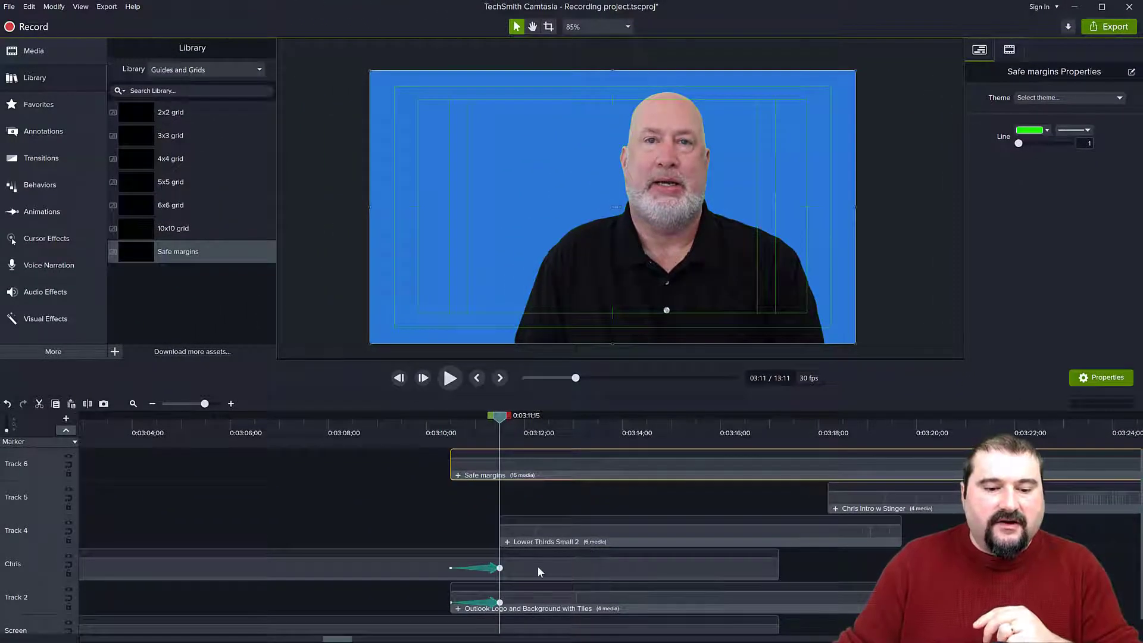
{"action": "left_click", "coordinate": [536, 565]}
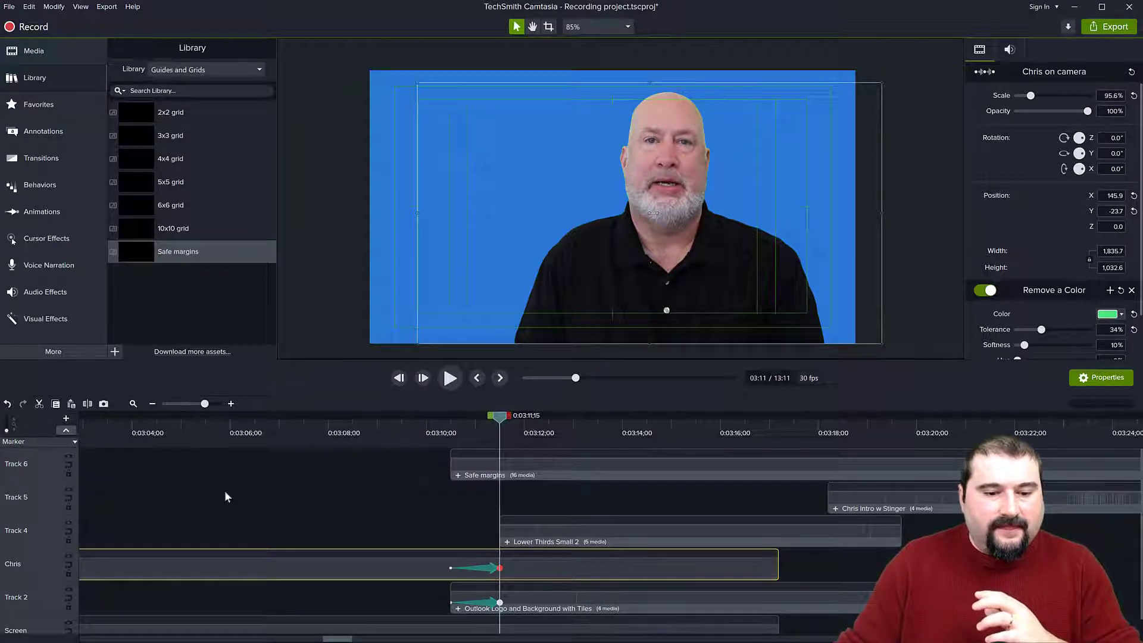
{"action": "left_click", "coordinate": [68, 473]}
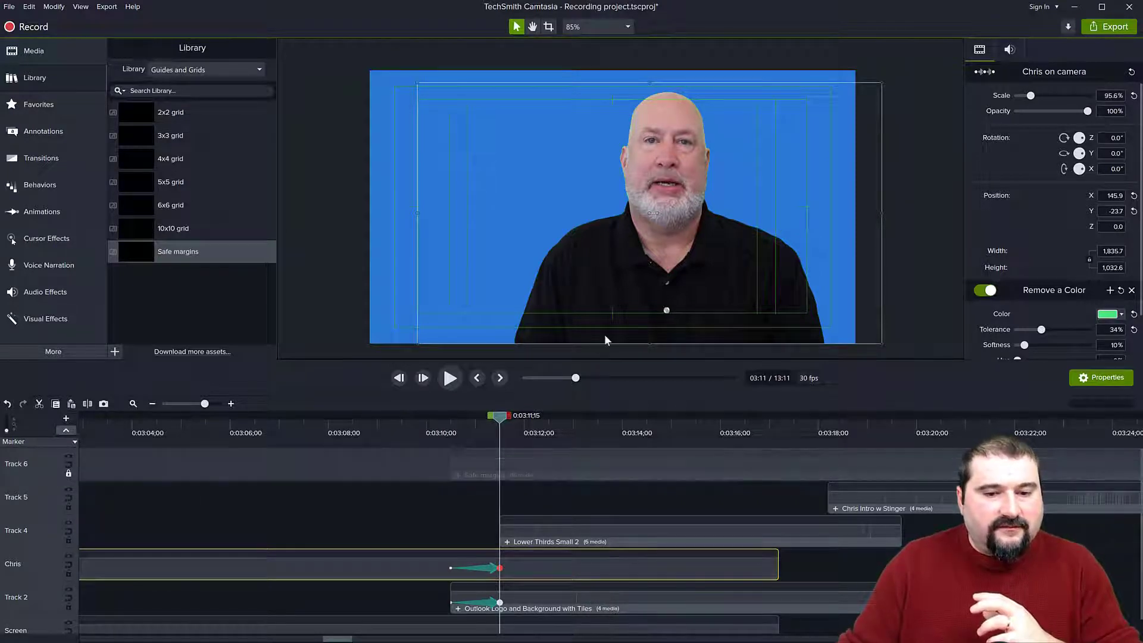
{"action": "left_click_drag", "start_coordinate": [625, 266], "coordinate": [665, 268]}
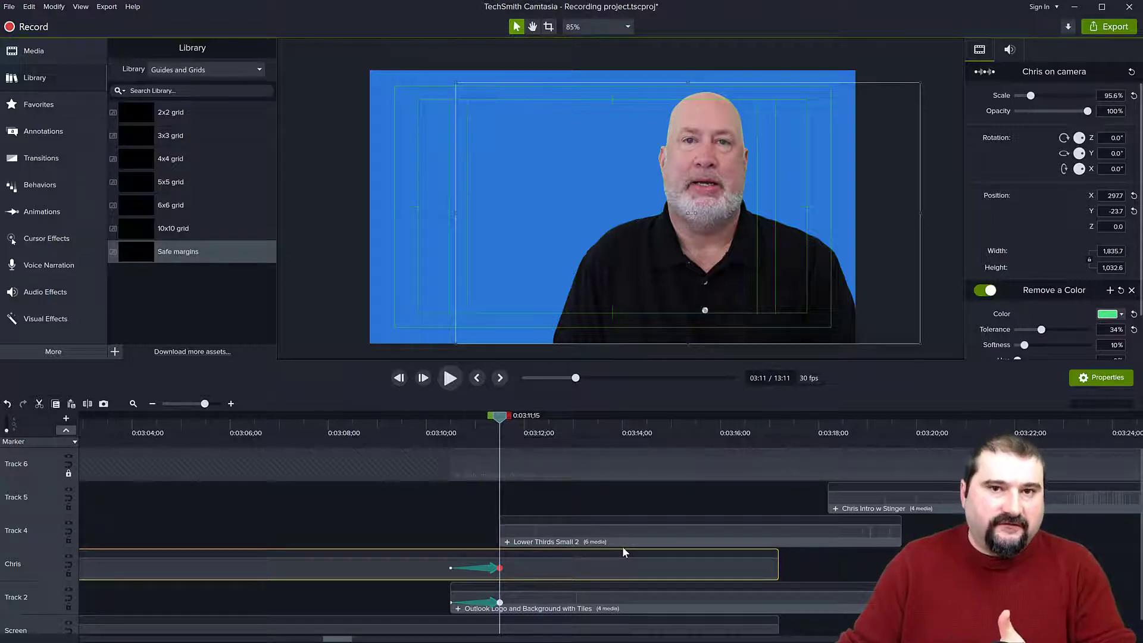
Preview the speaker's grow animation from just before it starts
{"action": "left_click", "coordinate": [387, 424]}
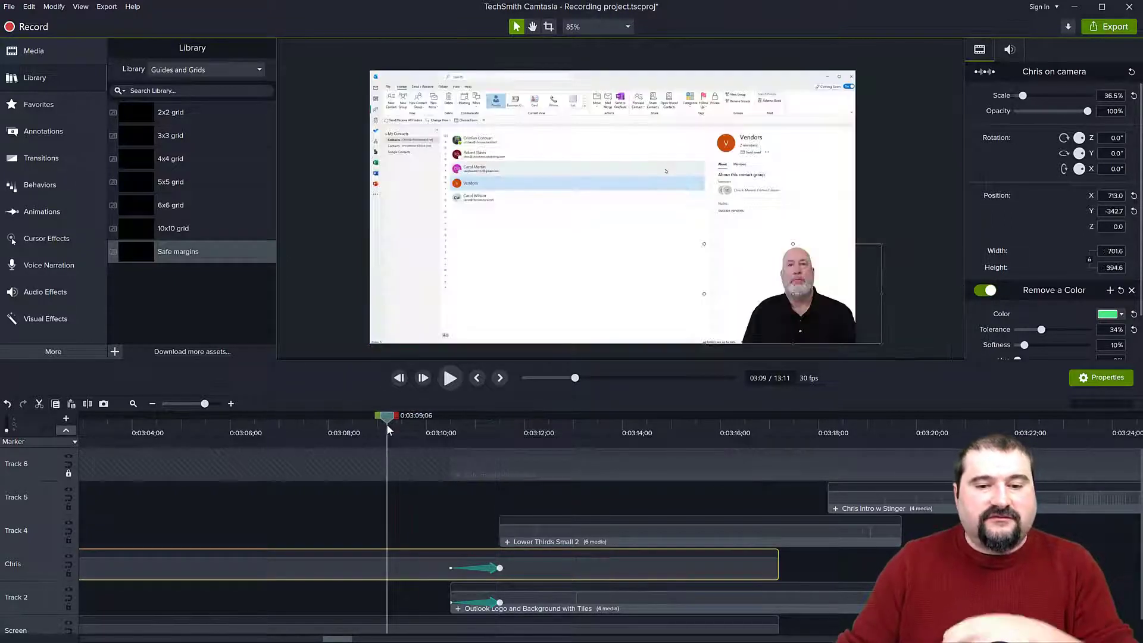
{"action": "key", "text": "space"}
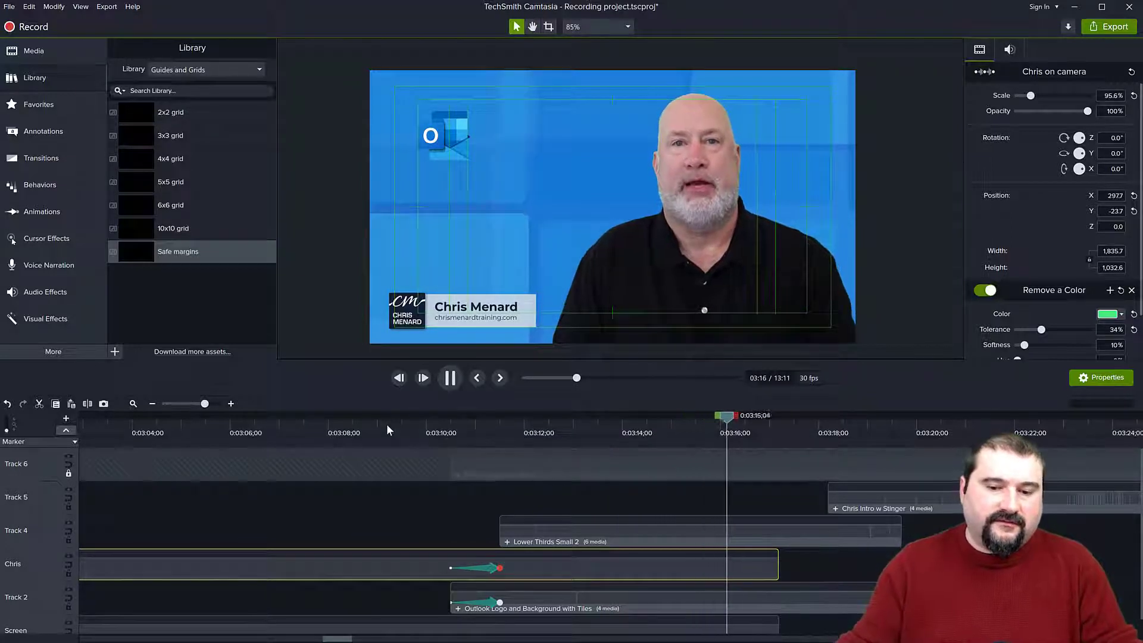
{"action": "key", "text": "space"}
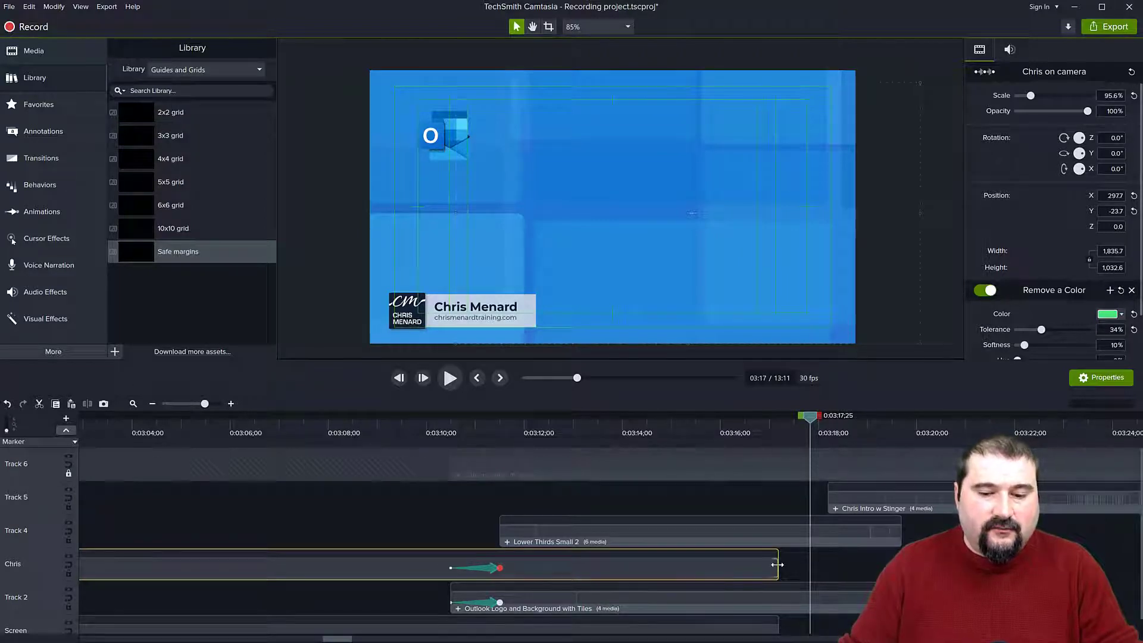
Extend the Chris clip's end past the playhead and replay from 3:16;20 through the stinger to the logo
{"action": "left_click_drag", "start_coordinate": [779, 566], "coordinate": [901, 566]}
{"action": "left_click", "coordinate": [751, 422]}
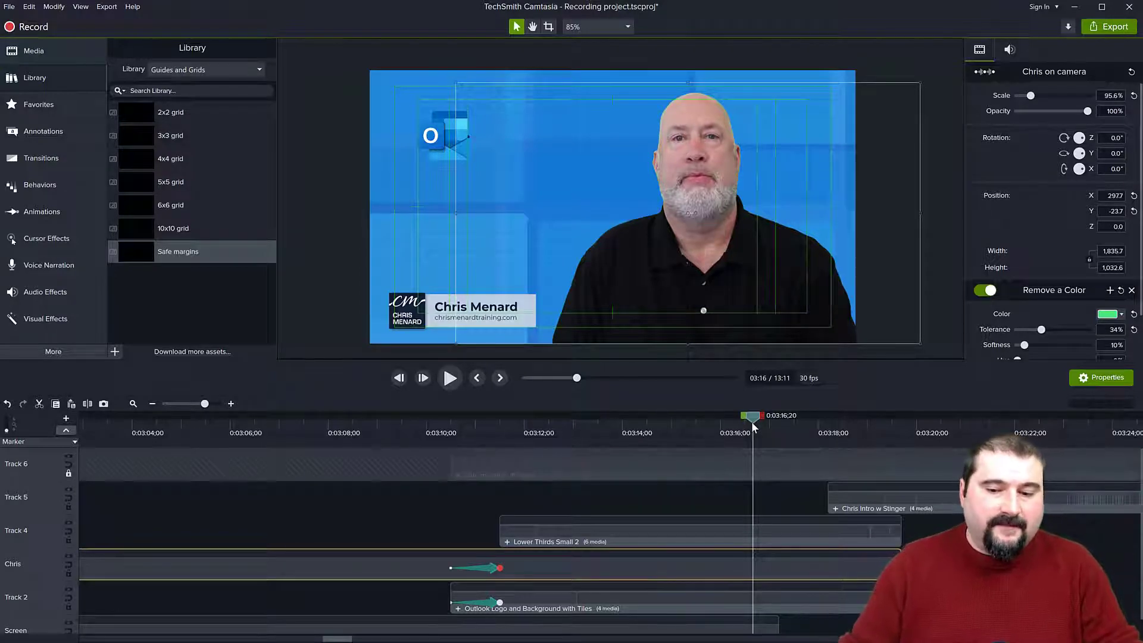
{"action": "key", "text": "space"}
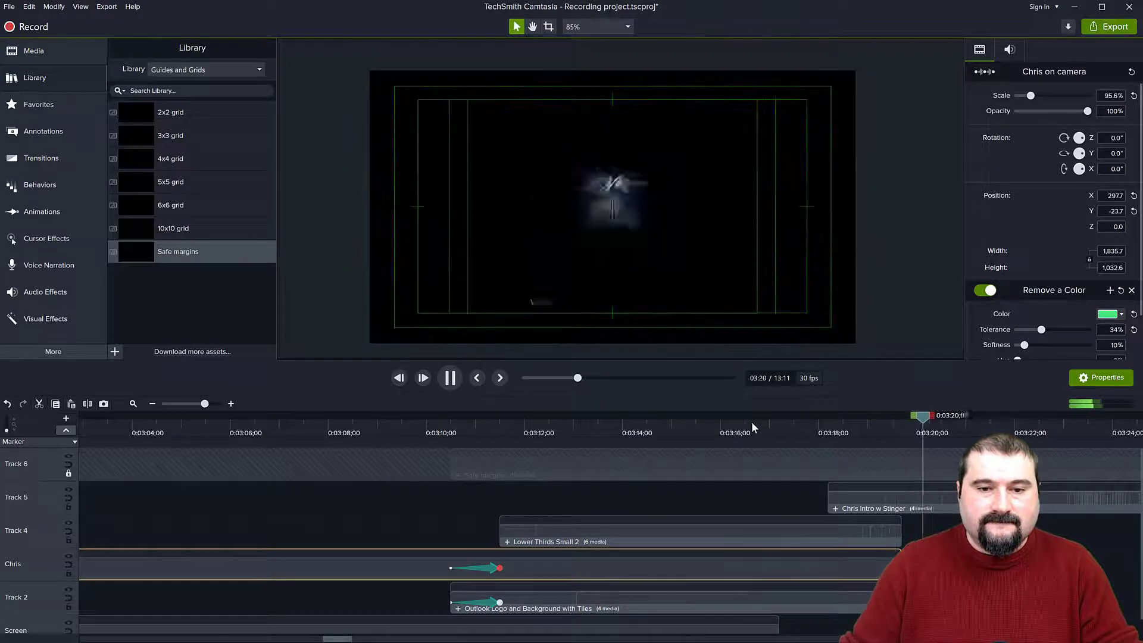
{"action": "key", "text": "space"}
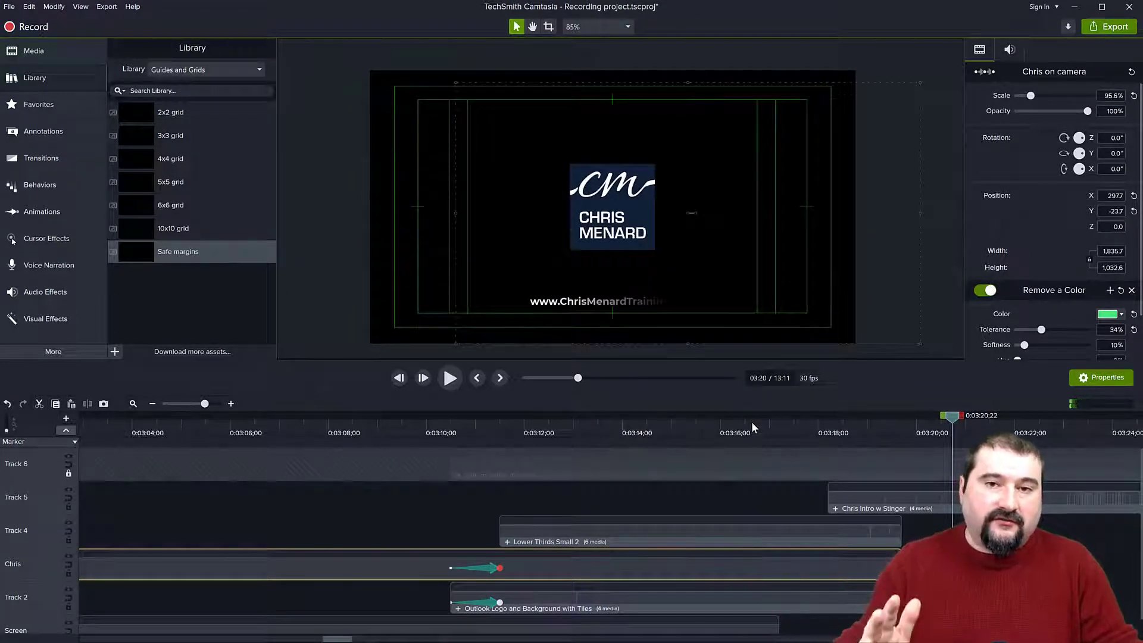
Move the Chris Intro w Stinger group earlier, preview it, and park the playhead mid-stinger
{"action": "left_click_drag", "start_coordinate": [894, 506], "coordinate": [770, 506]}
{"action": "left_click", "coordinate": [705, 423]}
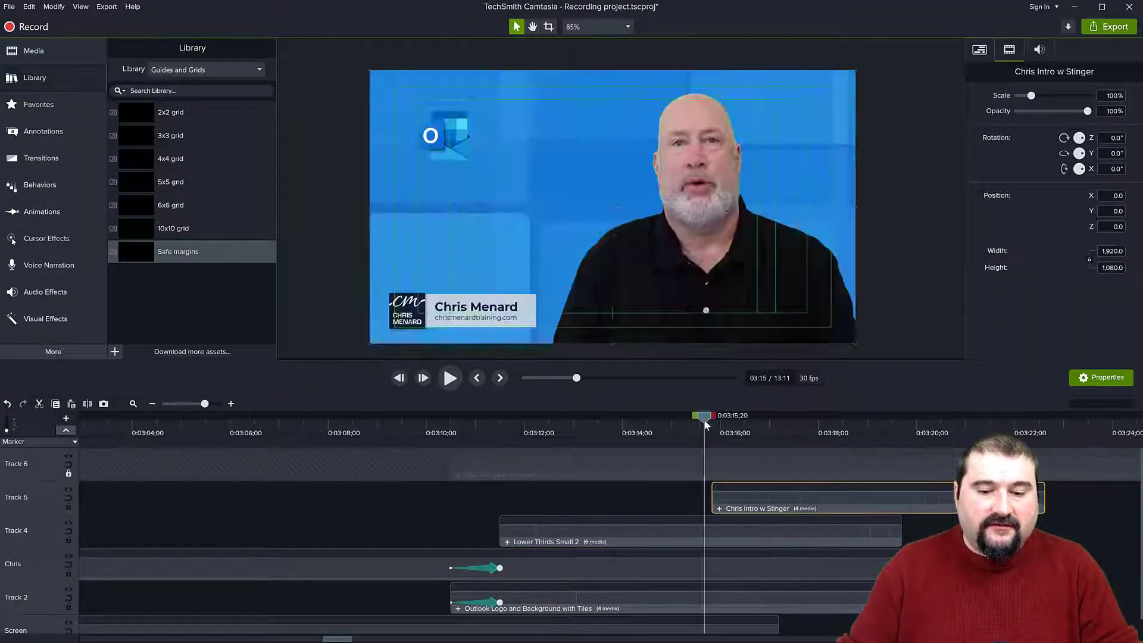
{"action": "key", "text": "space"}
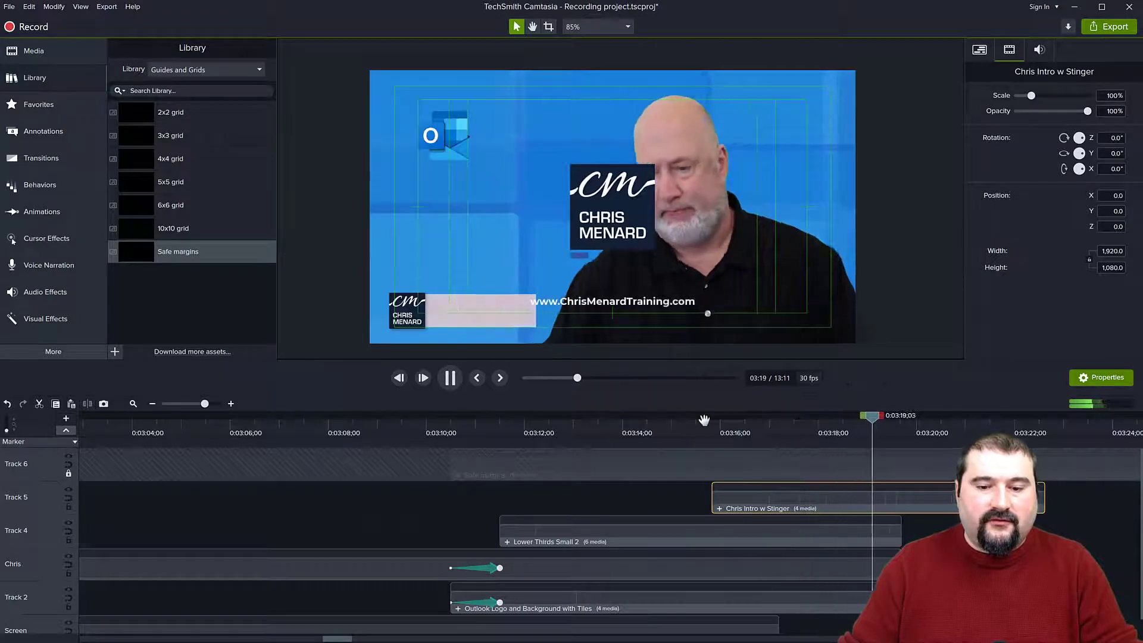
{"action": "key", "text": "space"}
{"action": "left_click_drag", "start_coordinate": [876, 416], "coordinate": [802, 422]}
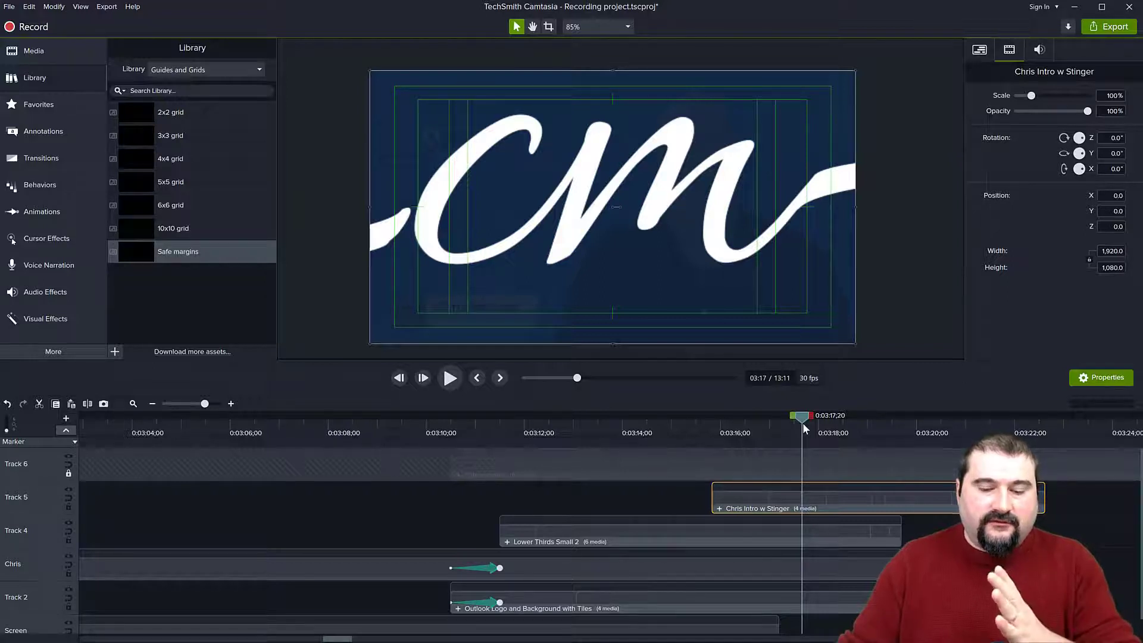
Split the lower third, speaker and logo clips at the playhead, delete the tails, and replay from 3:15;25
{"action": "left_click_drag", "start_coordinate": [932, 532], "coordinate": [829, 596]}
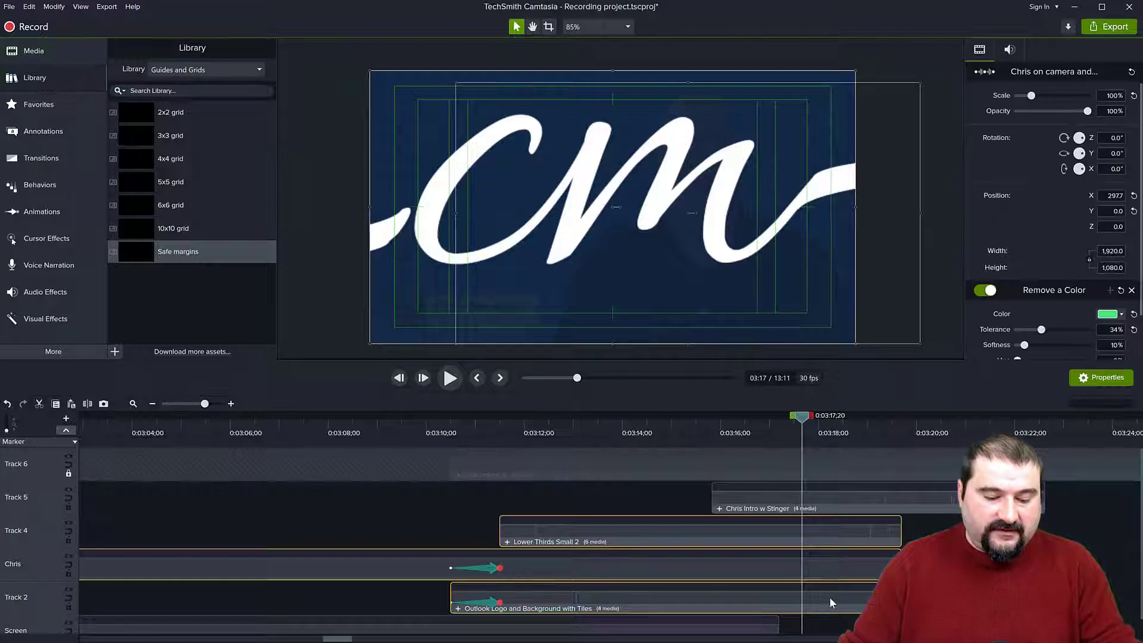
{"action": "key", "text": "s"}
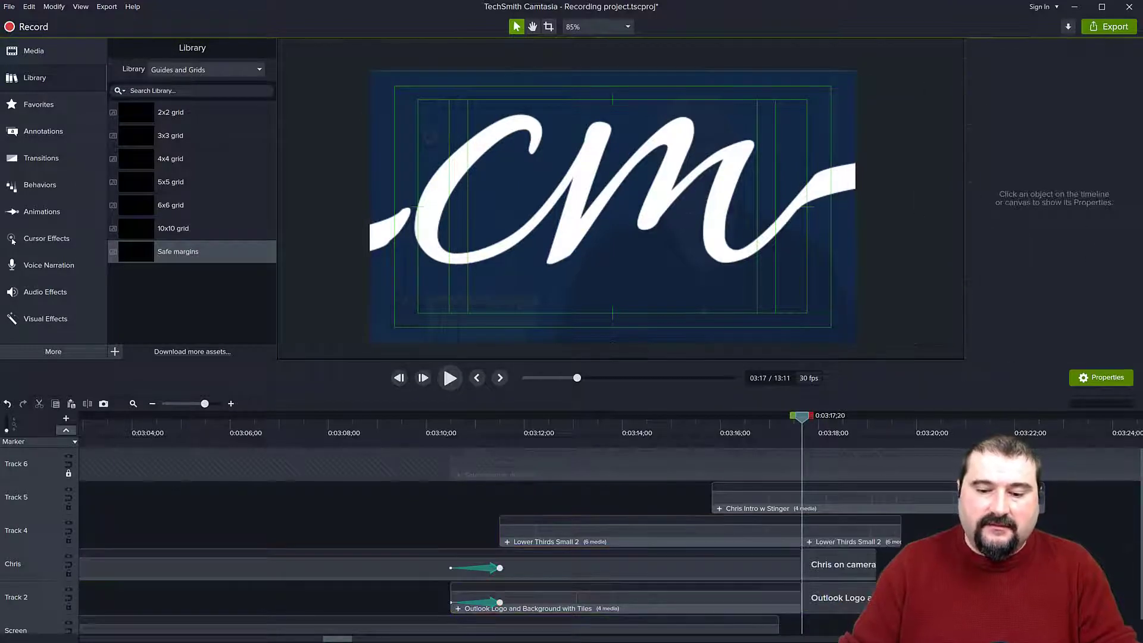
{"action": "left_click", "coordinate": [852, 591]}
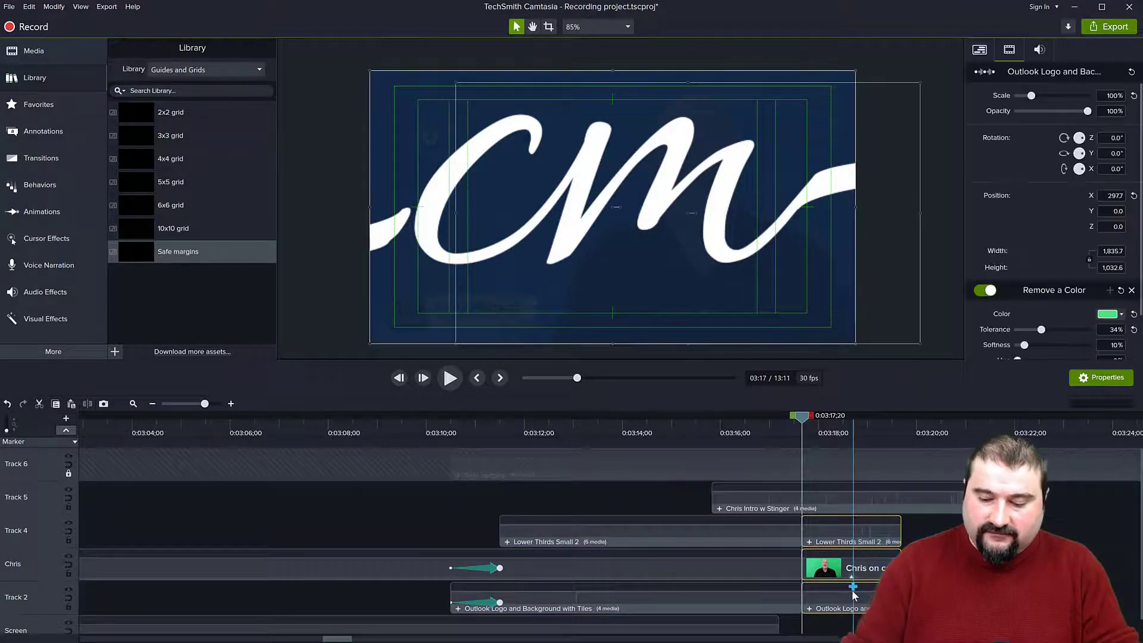
{"action": "key", "text": "Delete"}
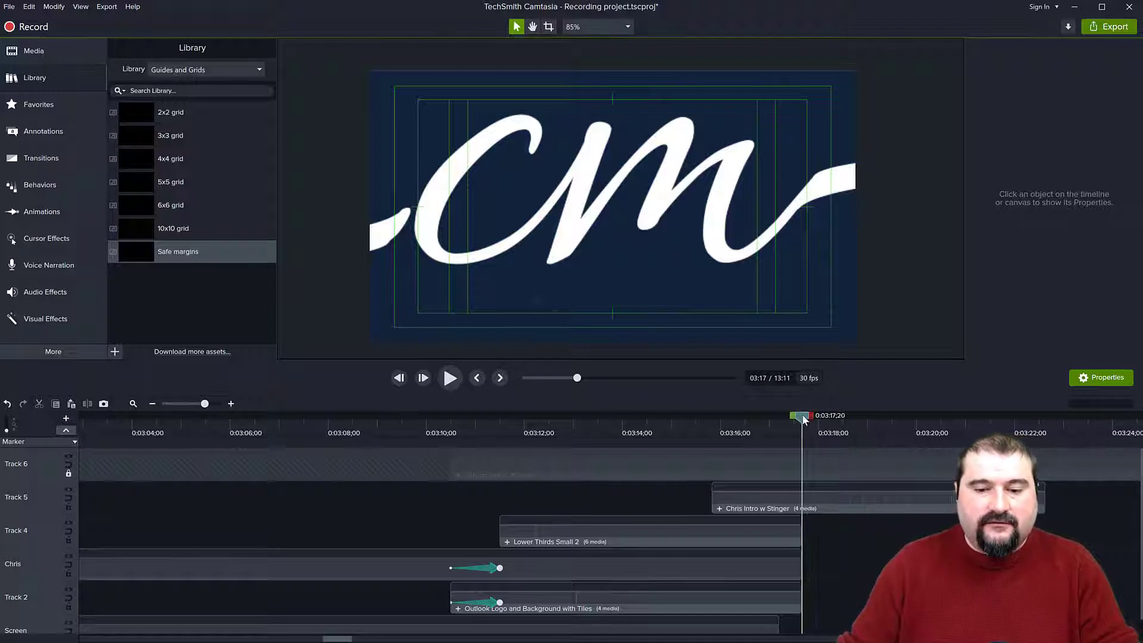
{"action": "left_click_drag", "start_coordinate": [804, 418], "coordinate": [719, 426]}
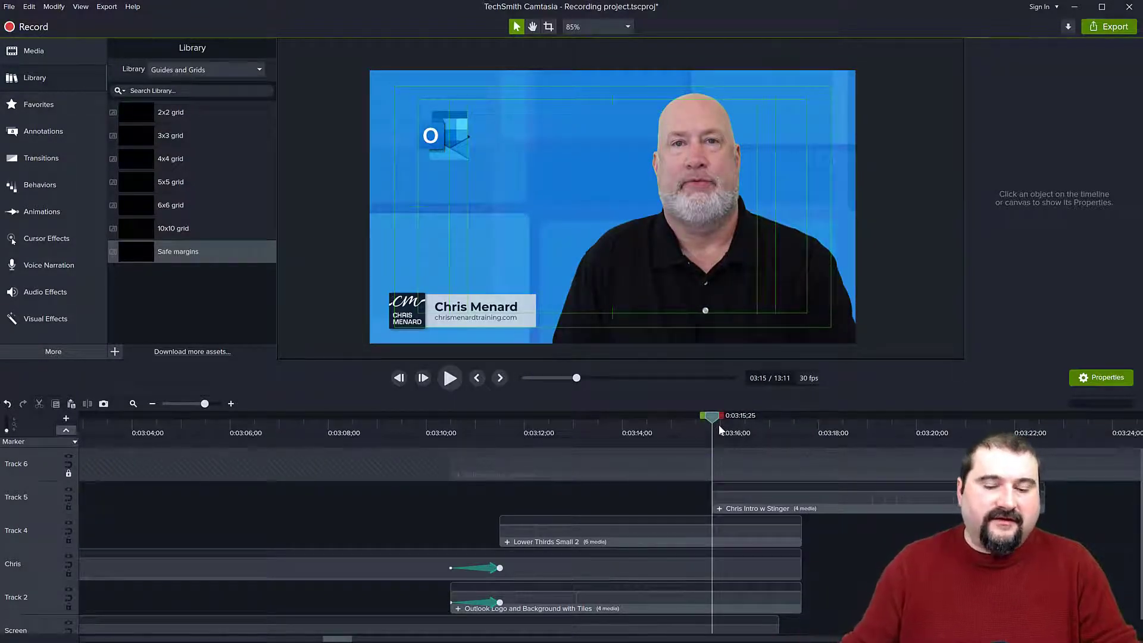
{"action": "key", "text": "space"}
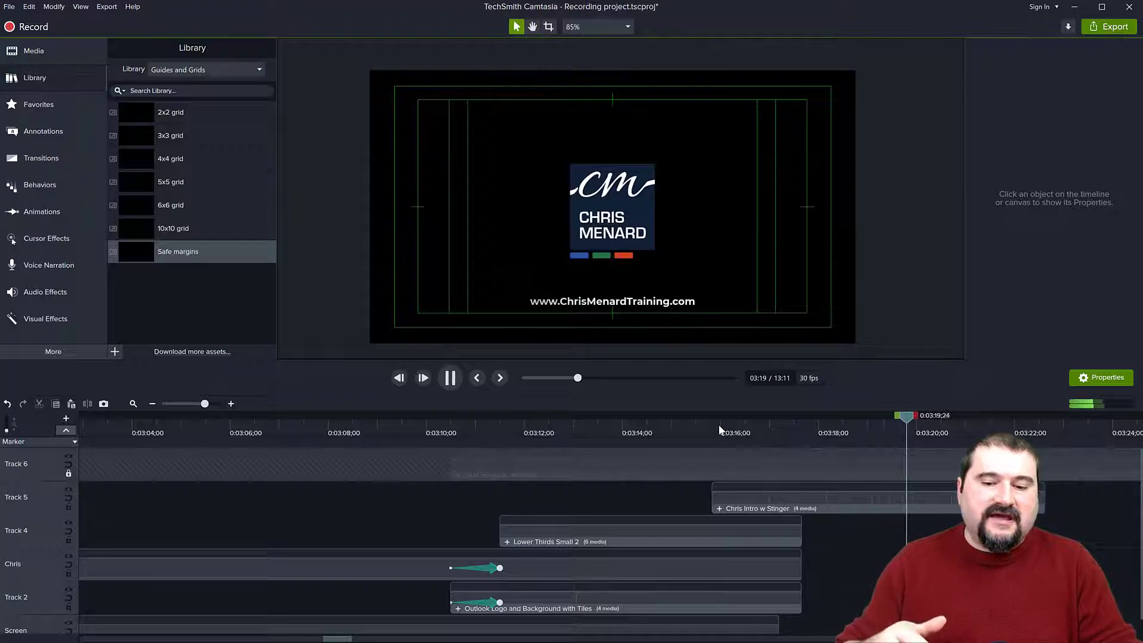
Zoom the timeline out and play the Chris end 20 seconds 'Thank you for watching!' subscribe screen
{"action": "key", "text": "space"}
{"action": "key", "text": "ctrl+minus"}
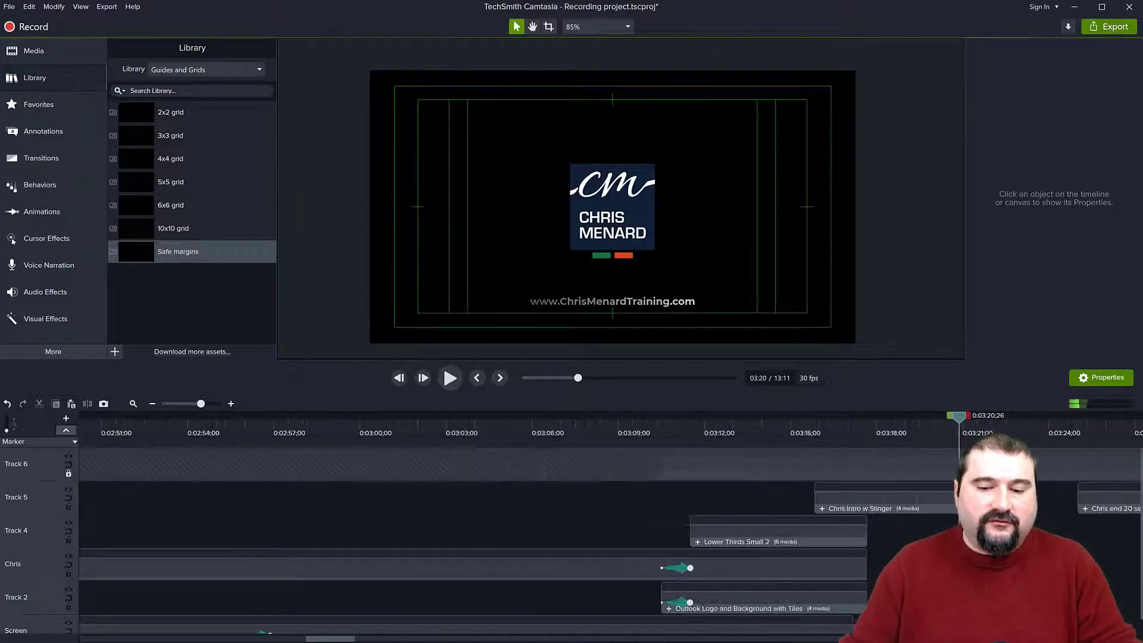
{"action": "key", "text": "ctrl+minus"}
{"action": "left_click", "coordinate": [1071, 508]}
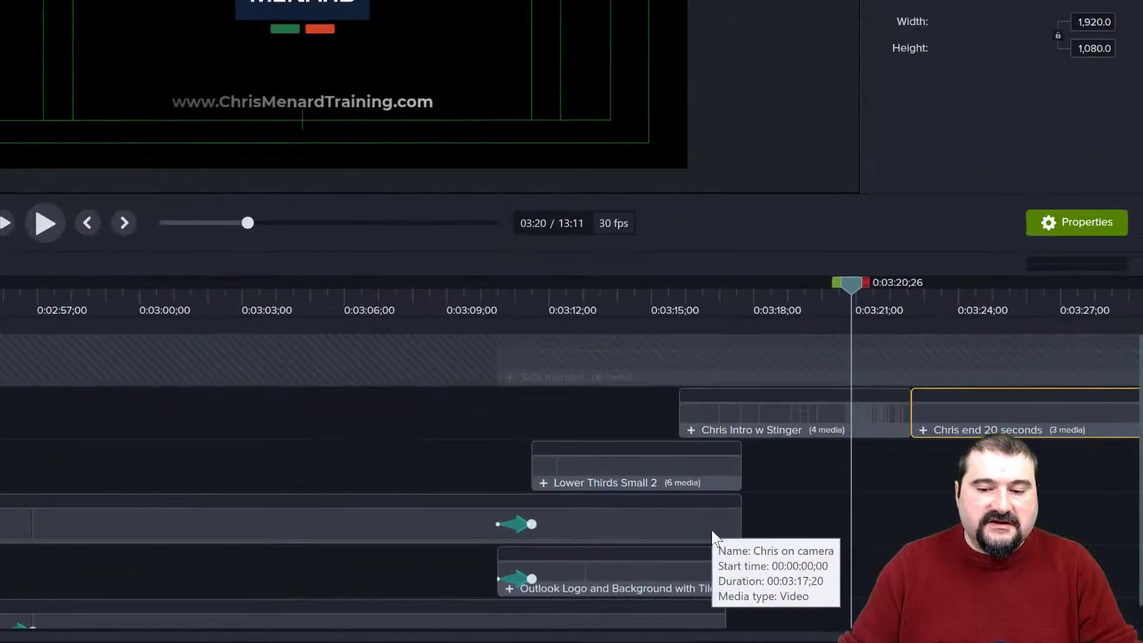
{"action": "key", "text": "space"}
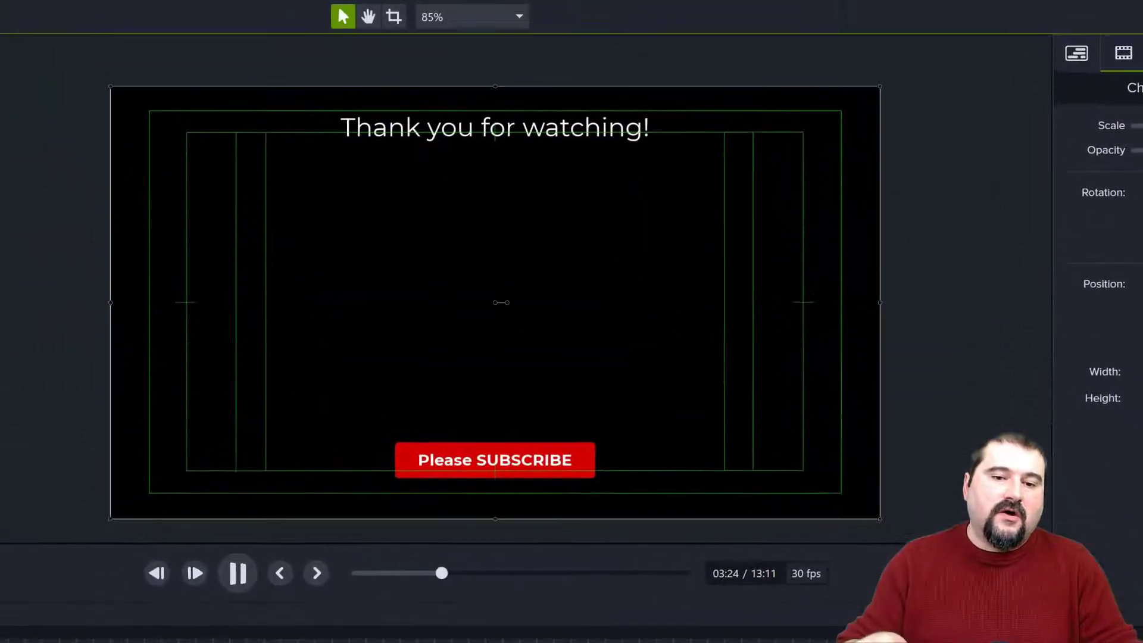
{"action": "key", "text": "space"}
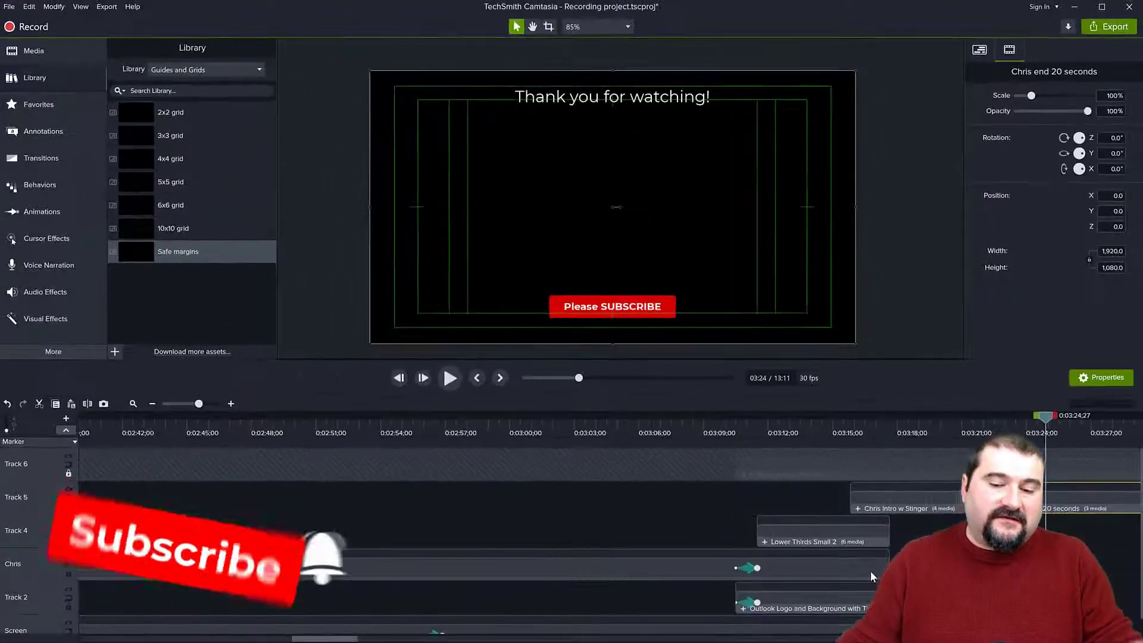
Enlarge the timeline area so the whole project fits in view
{"action": "scroll", "coordinate": [871, 570], "scroll_direction": "down", "scroll_amount": 3}
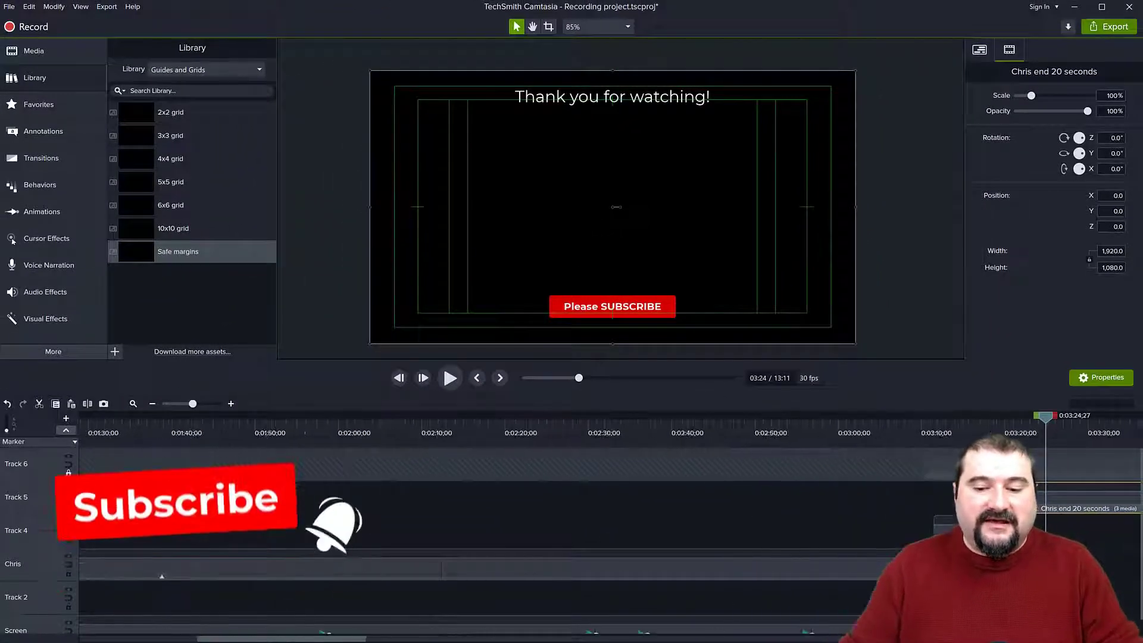
{"action": "scroll", "coordinate": [871, 571], "scroll_direction": "down", "scroll_amount": 2}
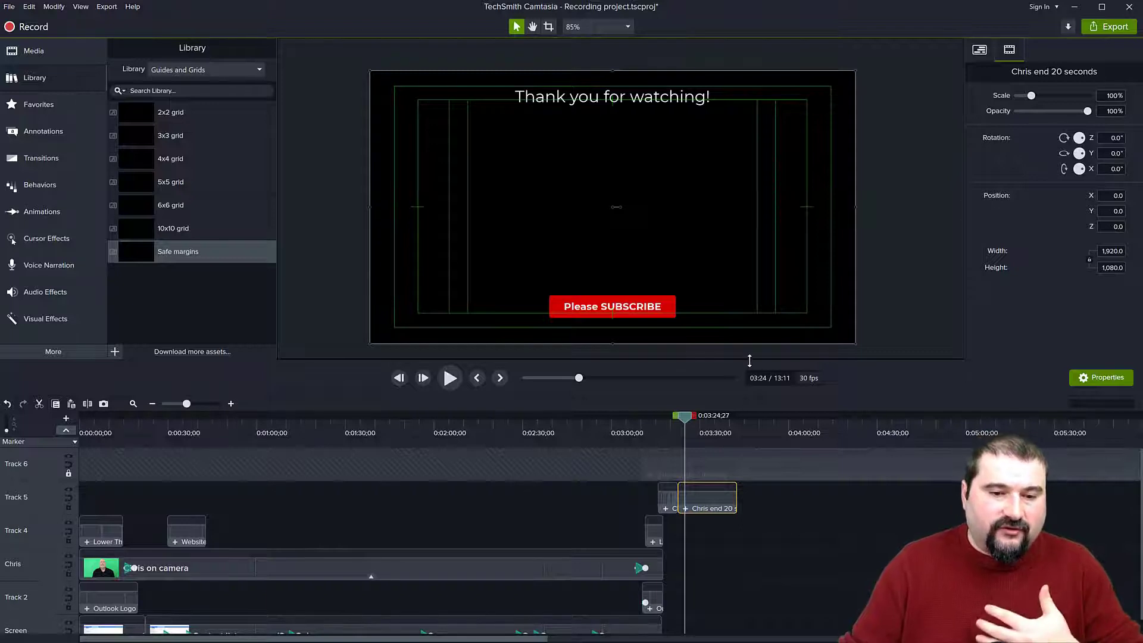
{"action": "left_click_drag", "start_coordinate": [749, 358], "coordinate": [748, 329]}
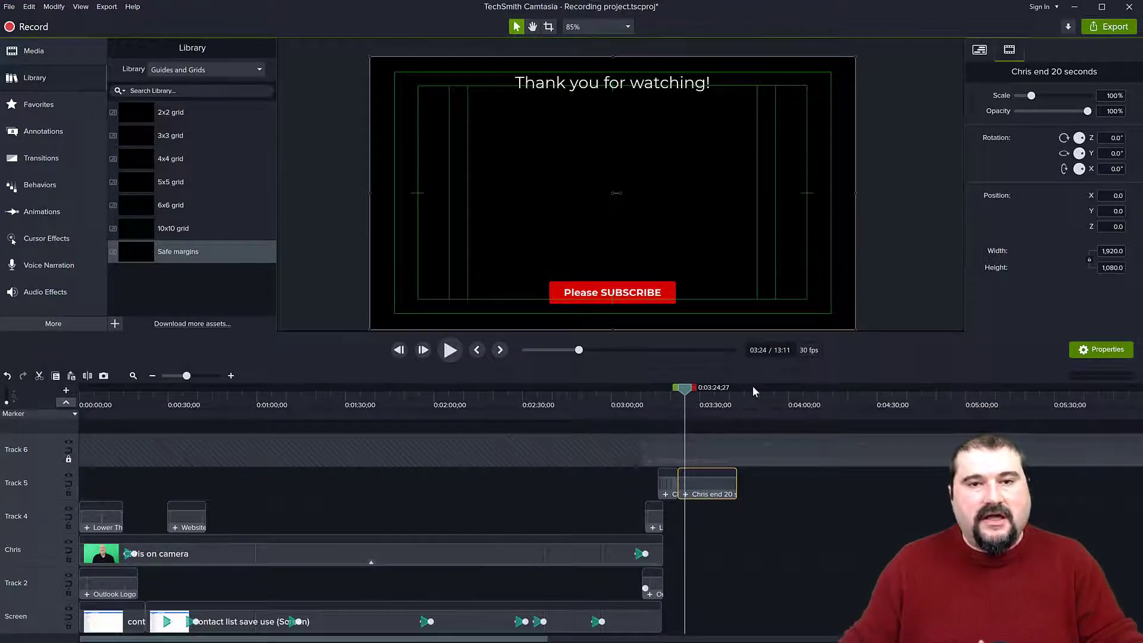